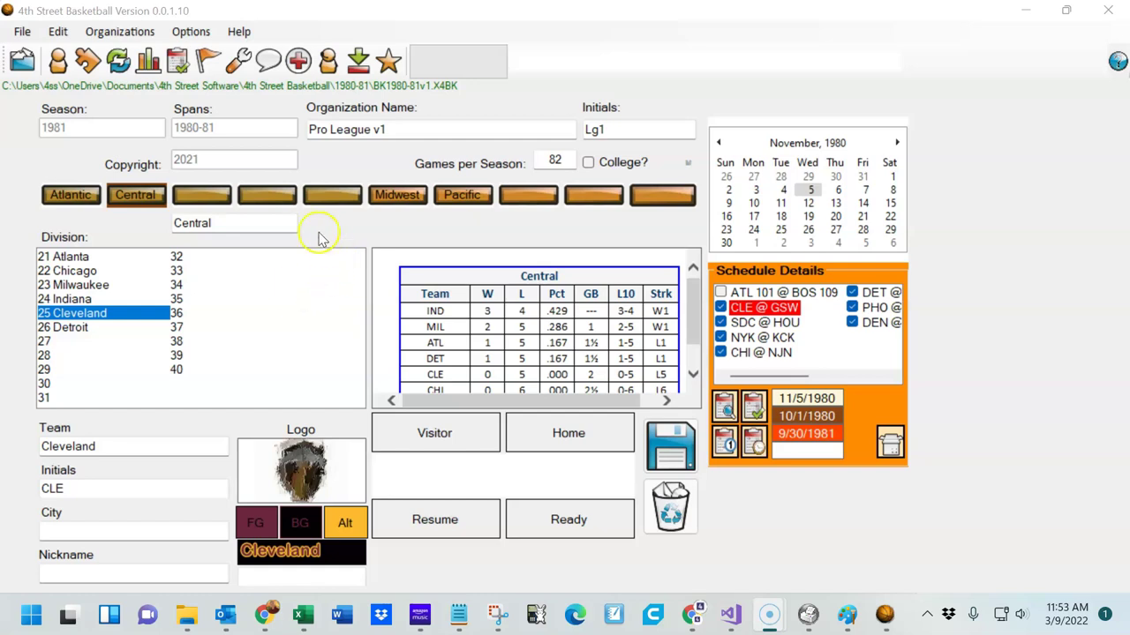
- Open the Arena Editor for the Cleveland team
click(179, 230)
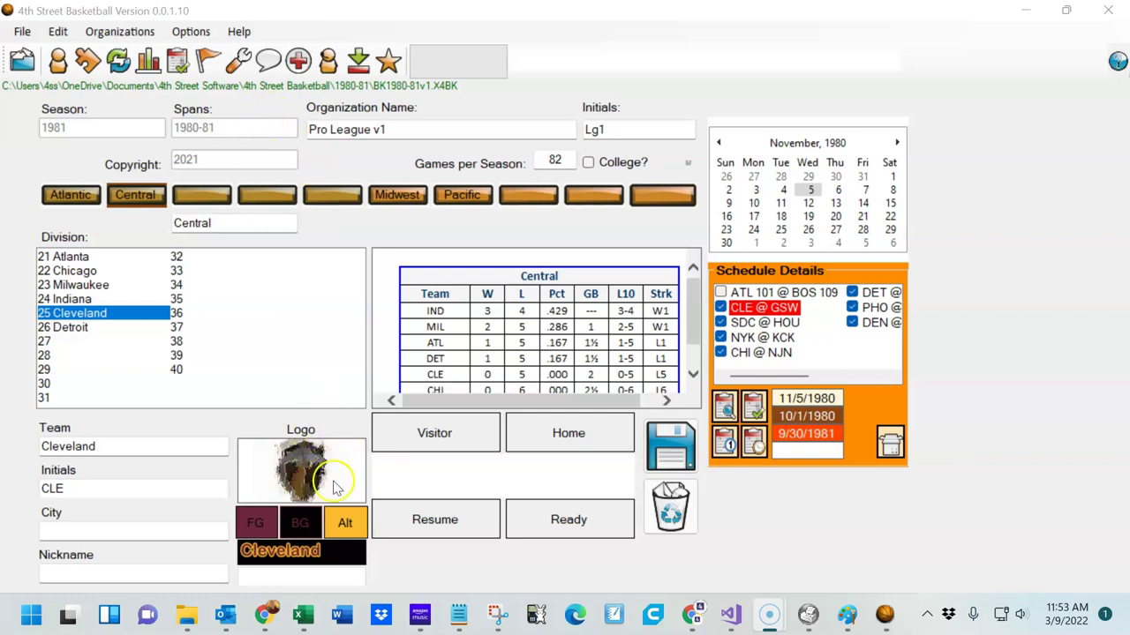
click(214, 70)
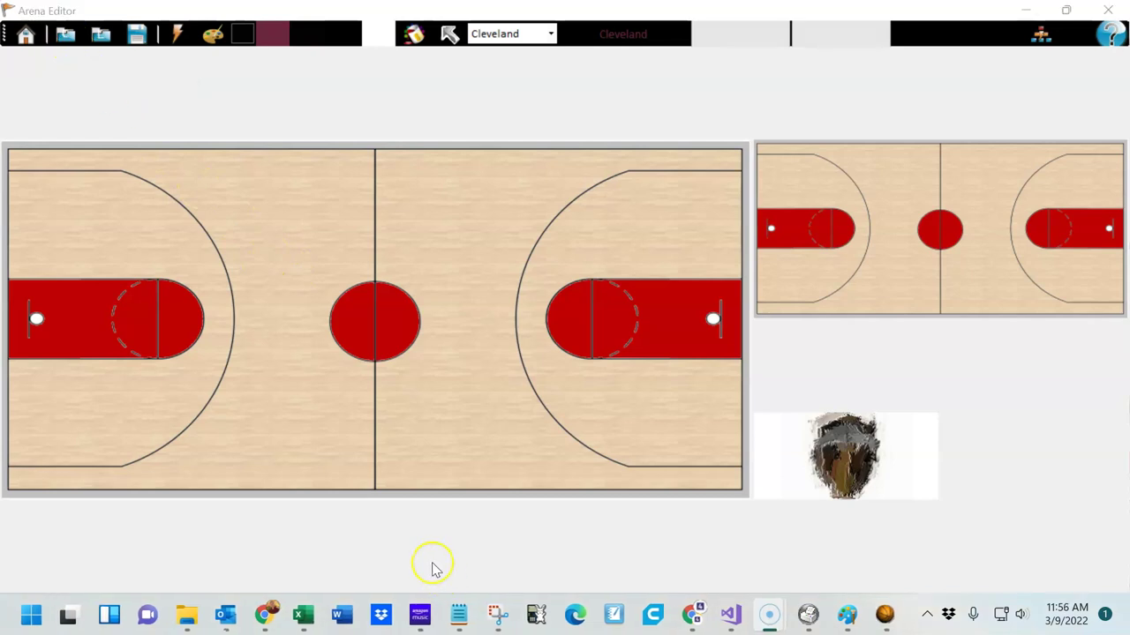
click(69, 43)
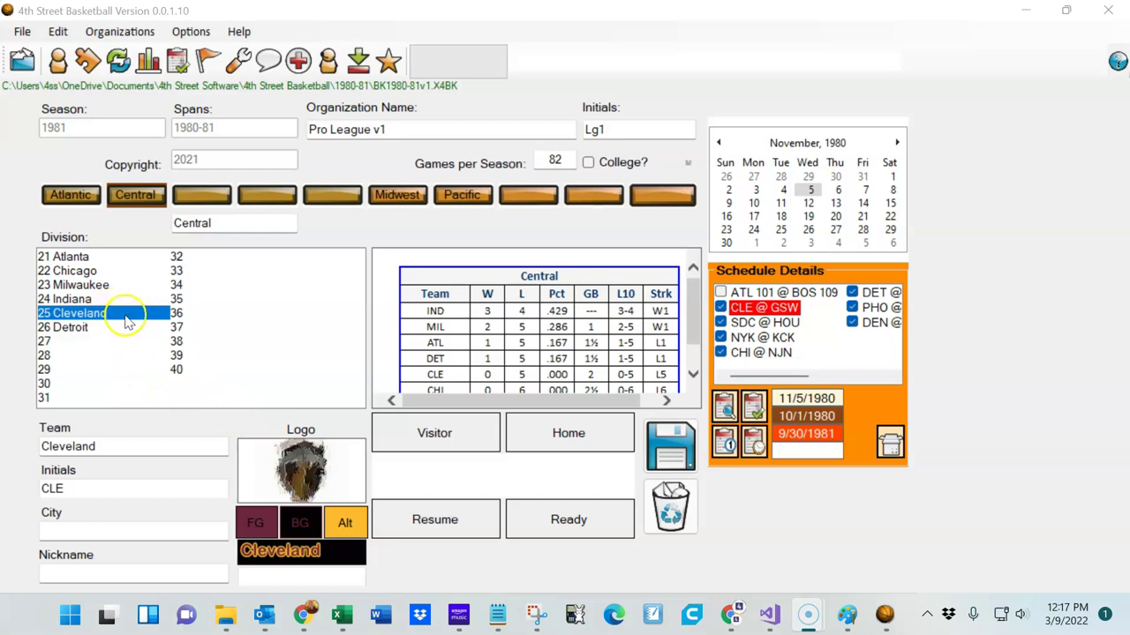
click(209, 62)
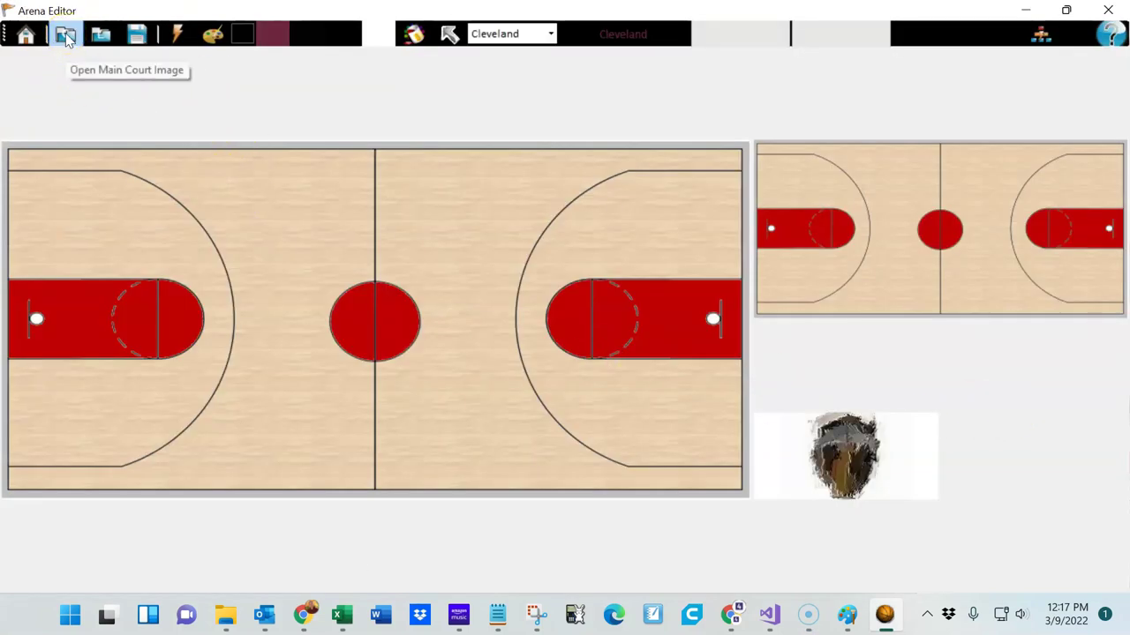
- Load Standard-Medium.png from the Courts folder as the main court image
click(66, 40)
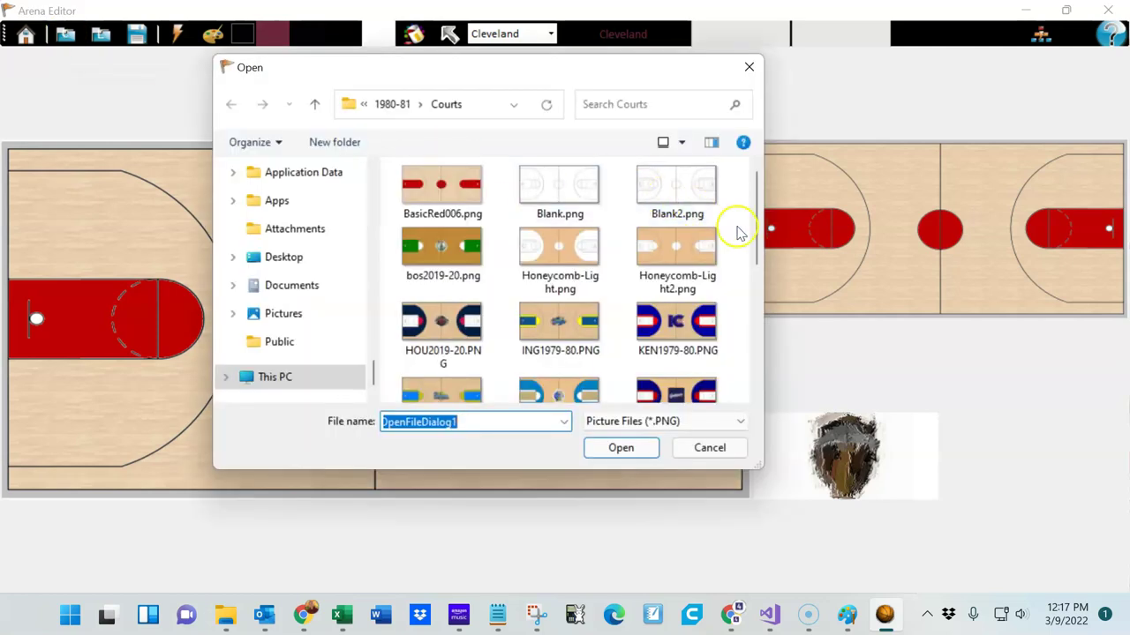
mouse_move(759, 217)
mouse_down()
mouse_move(759, 329)
mouse_move(761, 203)
mouse_up()
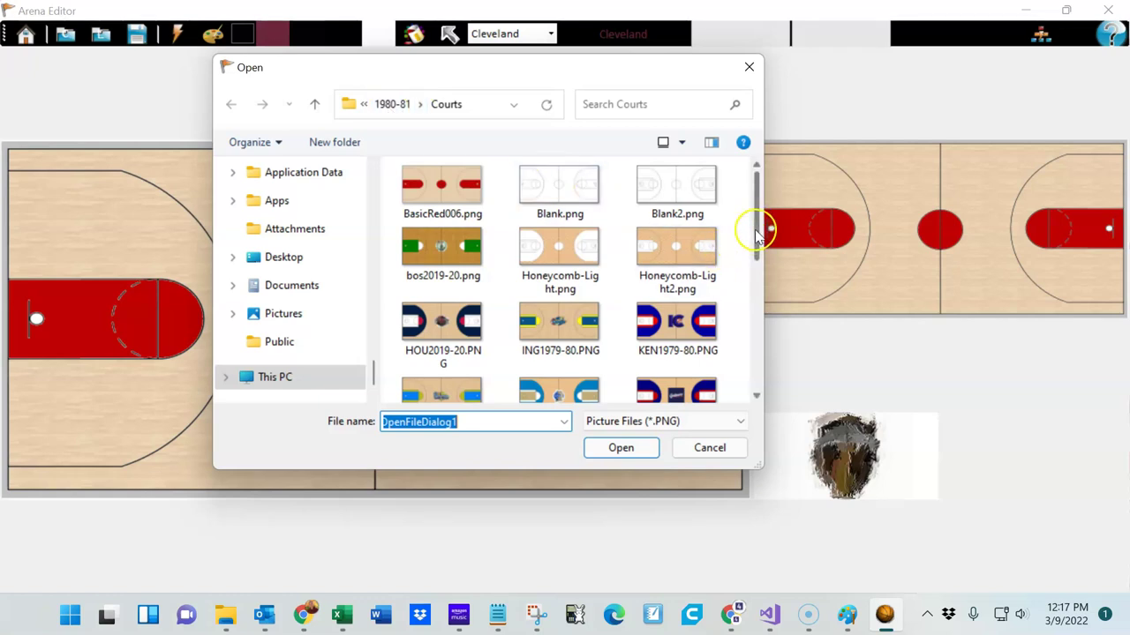
drag(757, 239, 749, 363)
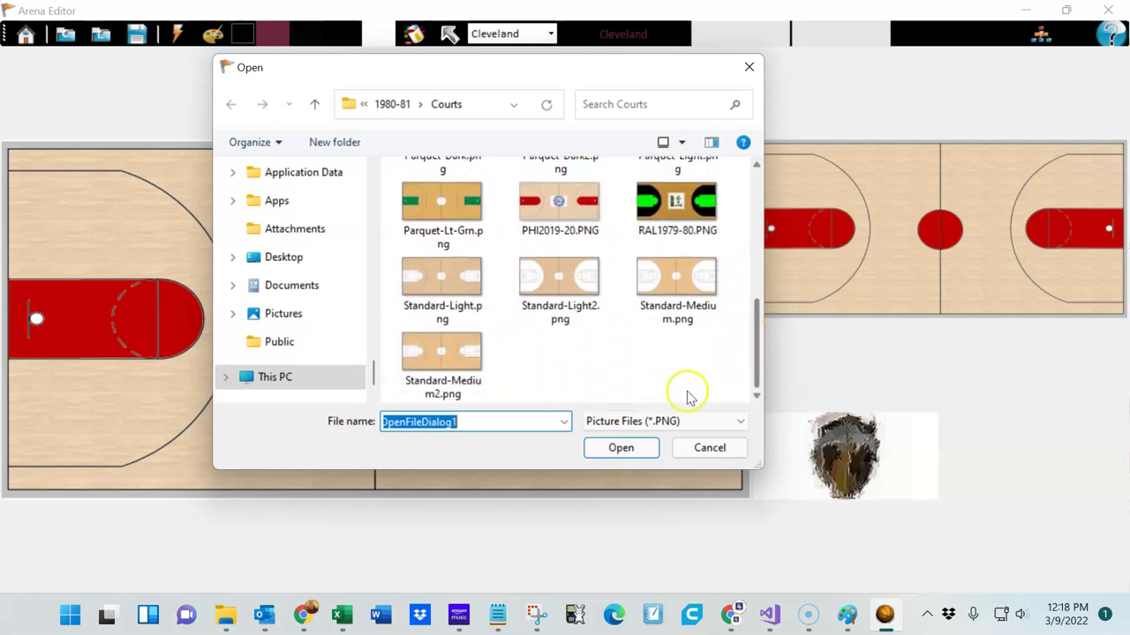
double_click(674, 280)
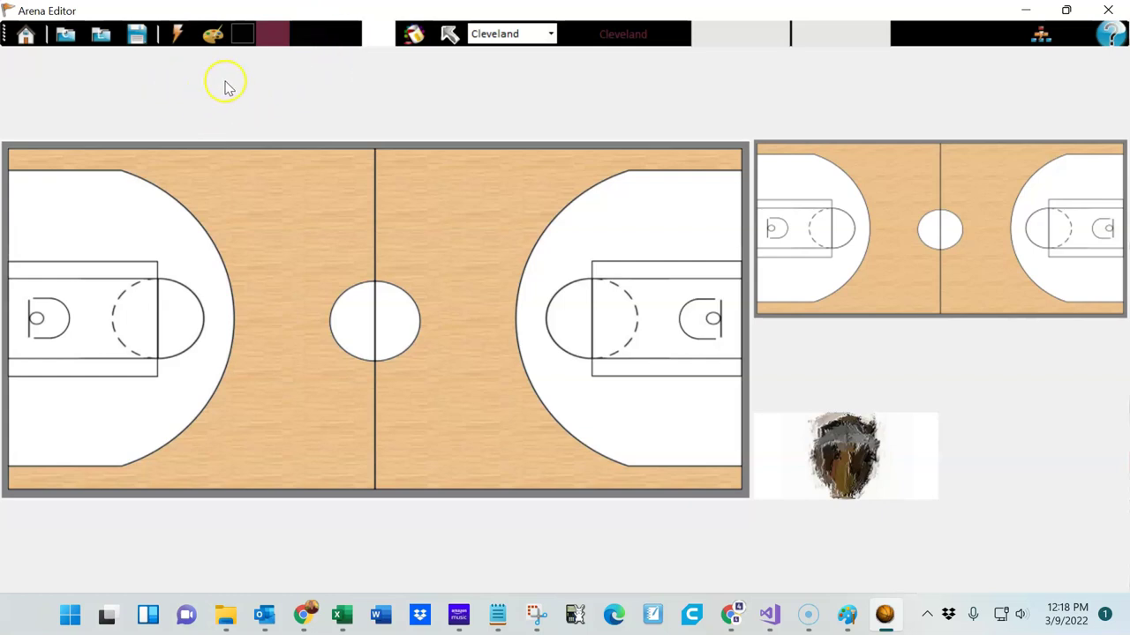
- Flood-fill both three-point areas with the team's maroon foreground color, and refill them with the black background color
click(212, 37)
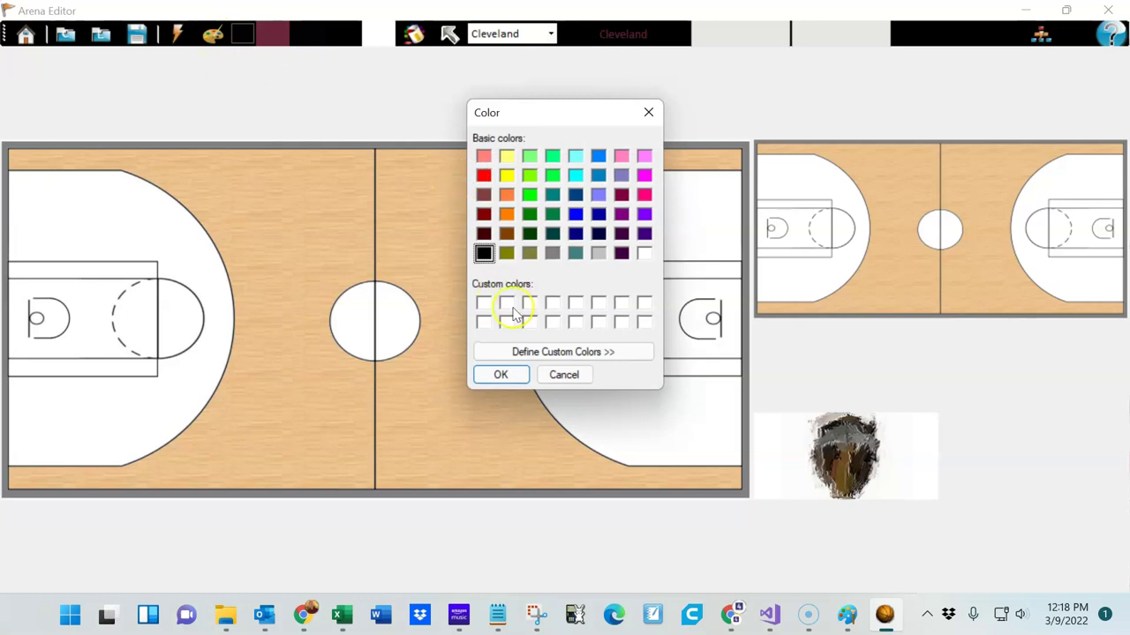
click(564, 374)
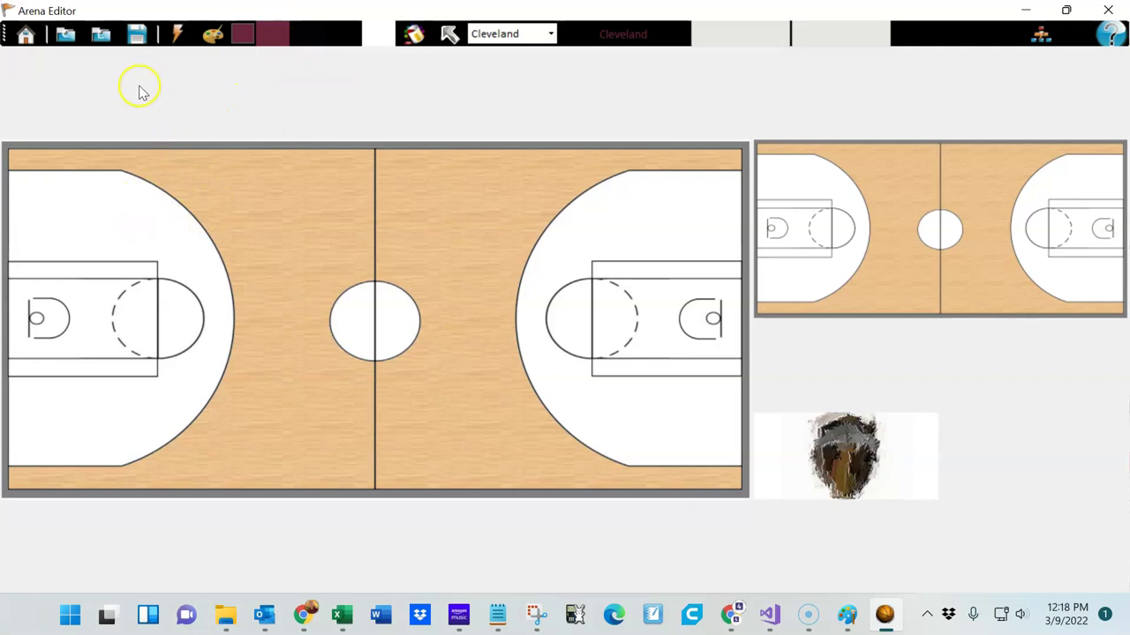
click(415, 35)
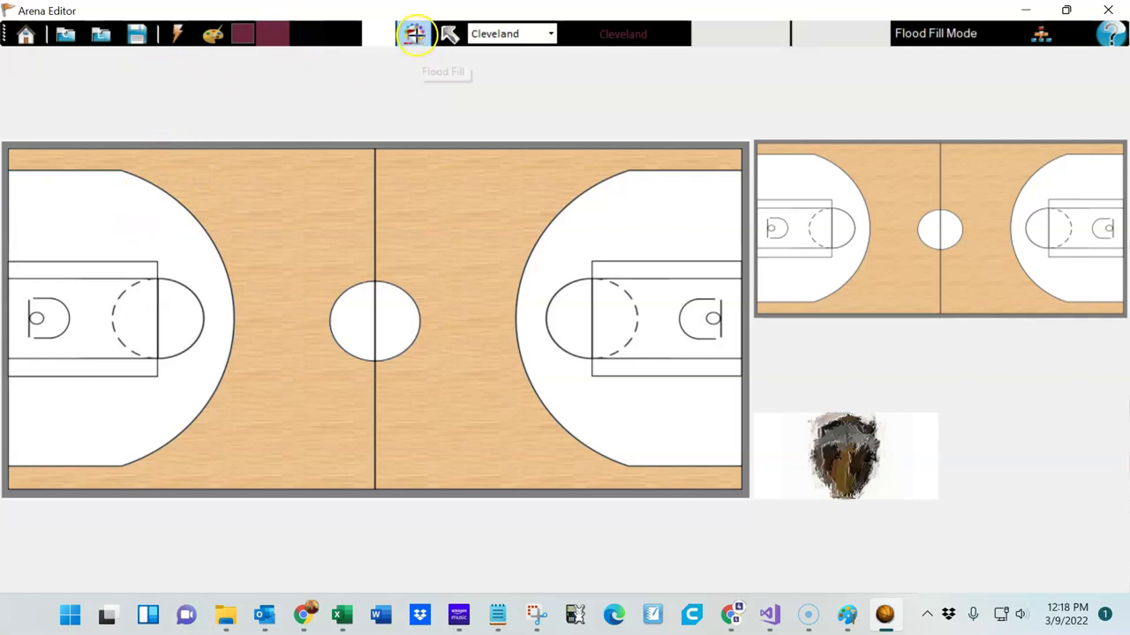
click(102, 206)
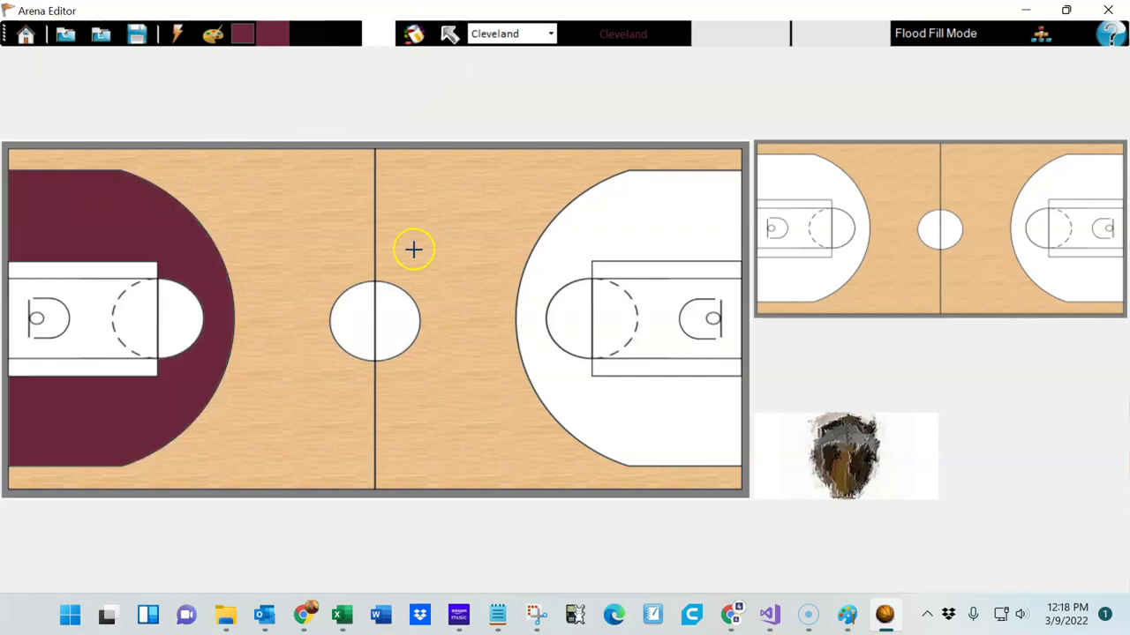
click(654, 203)
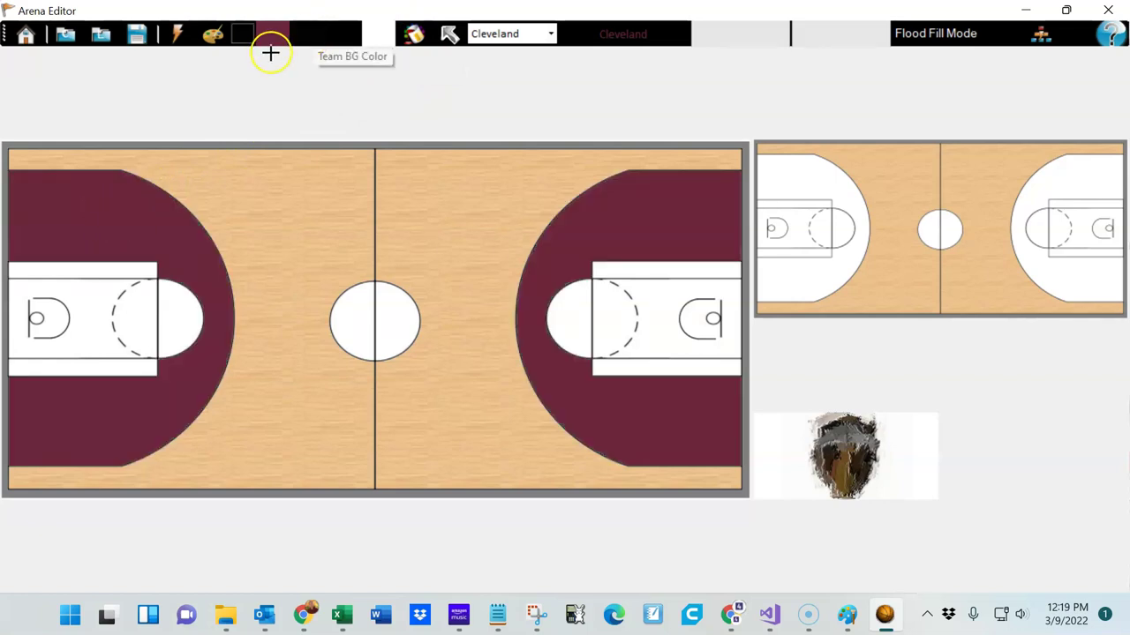
click(110, 195)
click(615, 214)
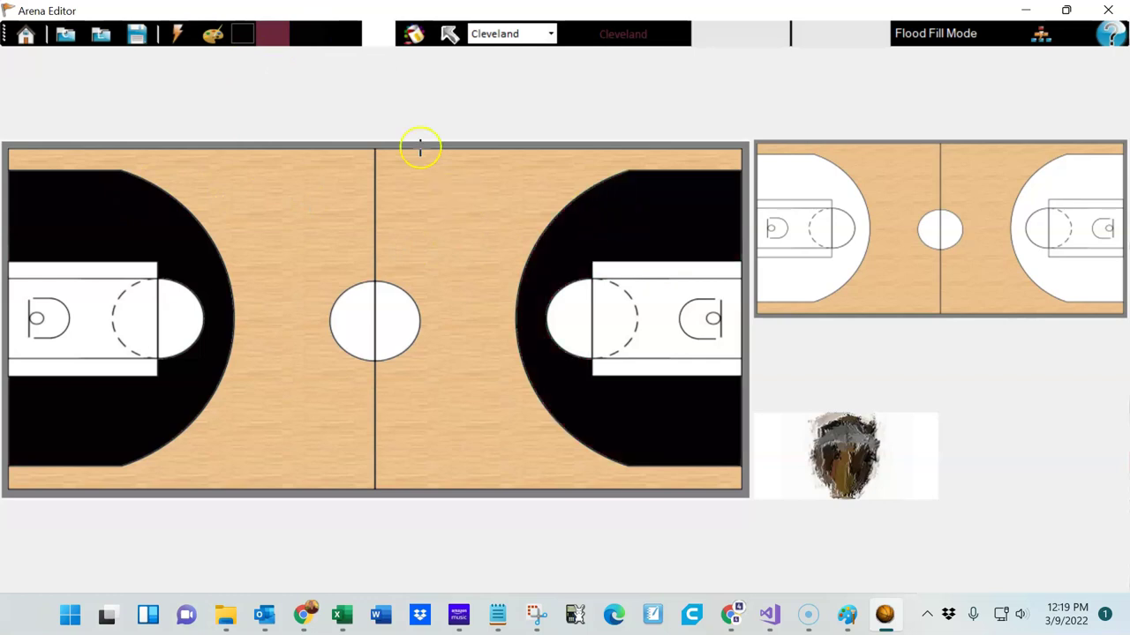
- Flood-fill the left key, its two side strips and the free-throw semicircle with the team's maroon foreground color
click(273, 33)
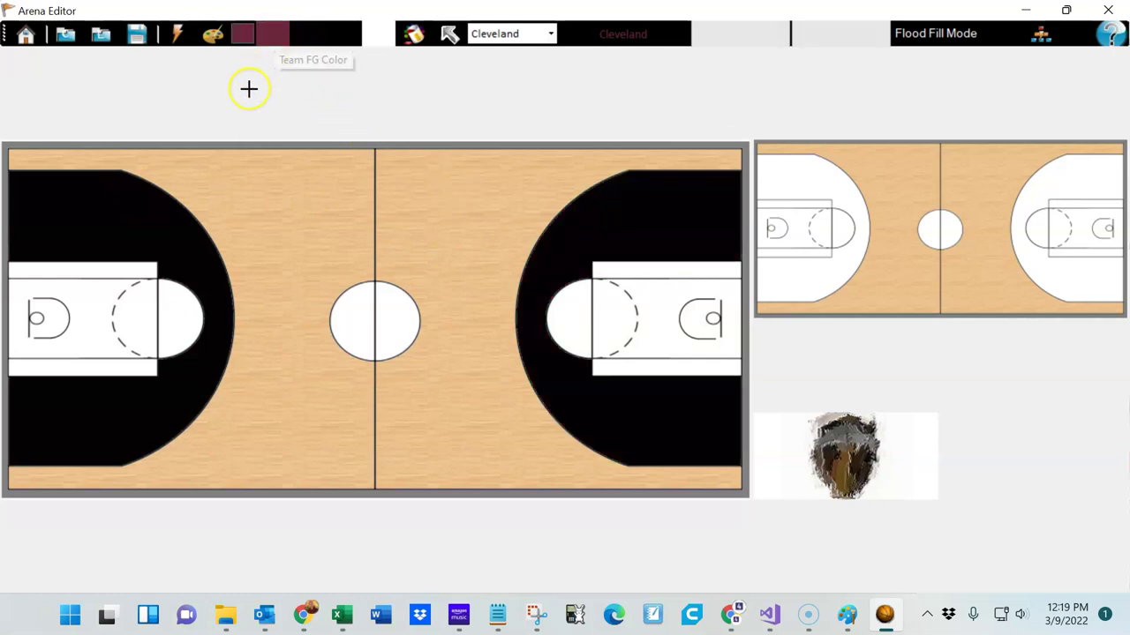
click(128, 270)
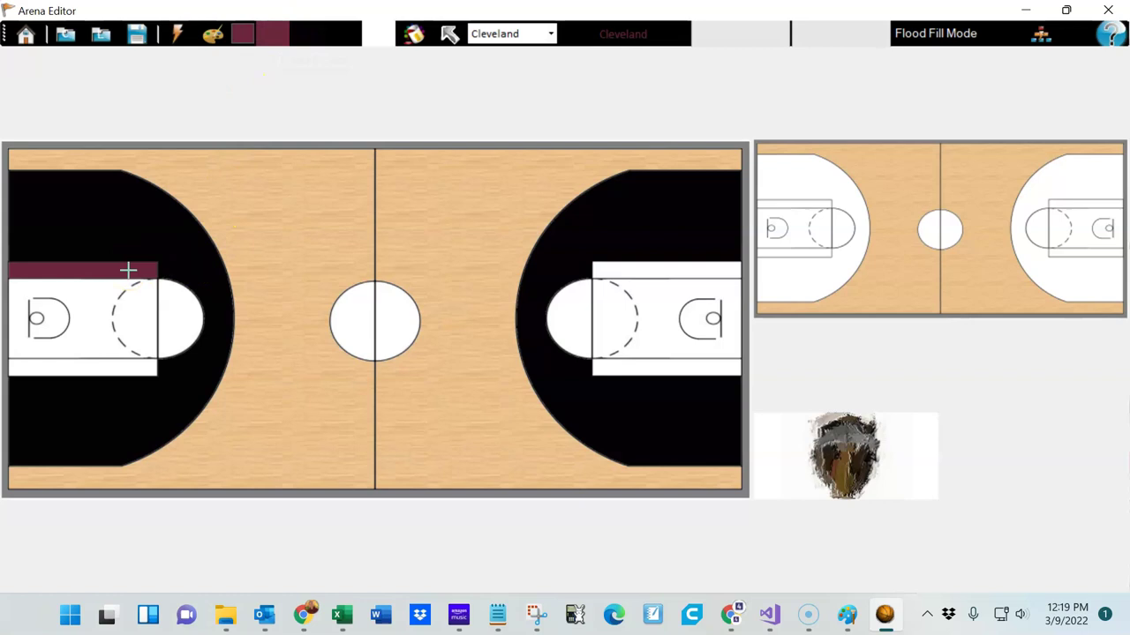
click(88, 341)
click(104, 367)
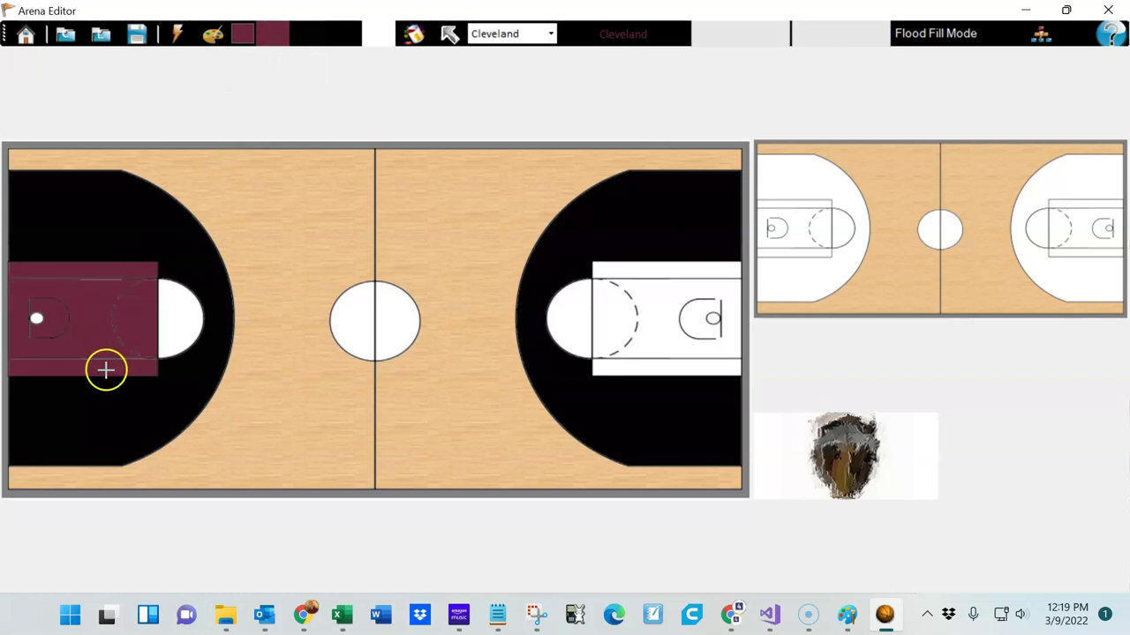
click(181, 320)
- Fill the right key, its side strips, its free-throw semicircle and both halves of the center circle with maroon
click(562, 315)
click(635, 265)
click(663, 315)
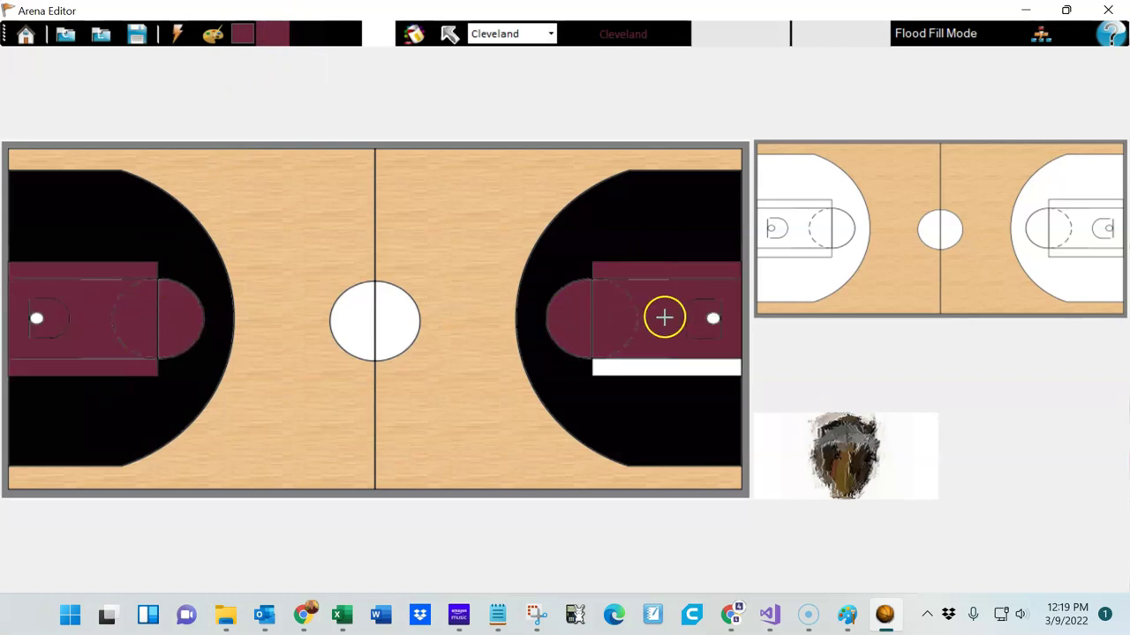
click(668, 367)
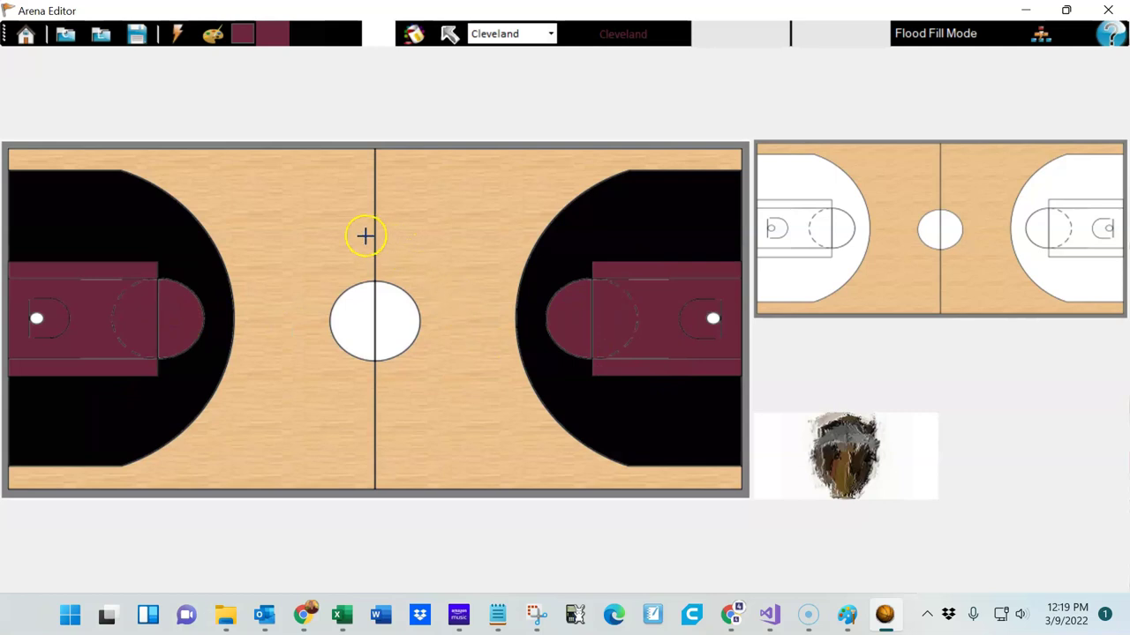
click(397, 318)
click(358, 317)
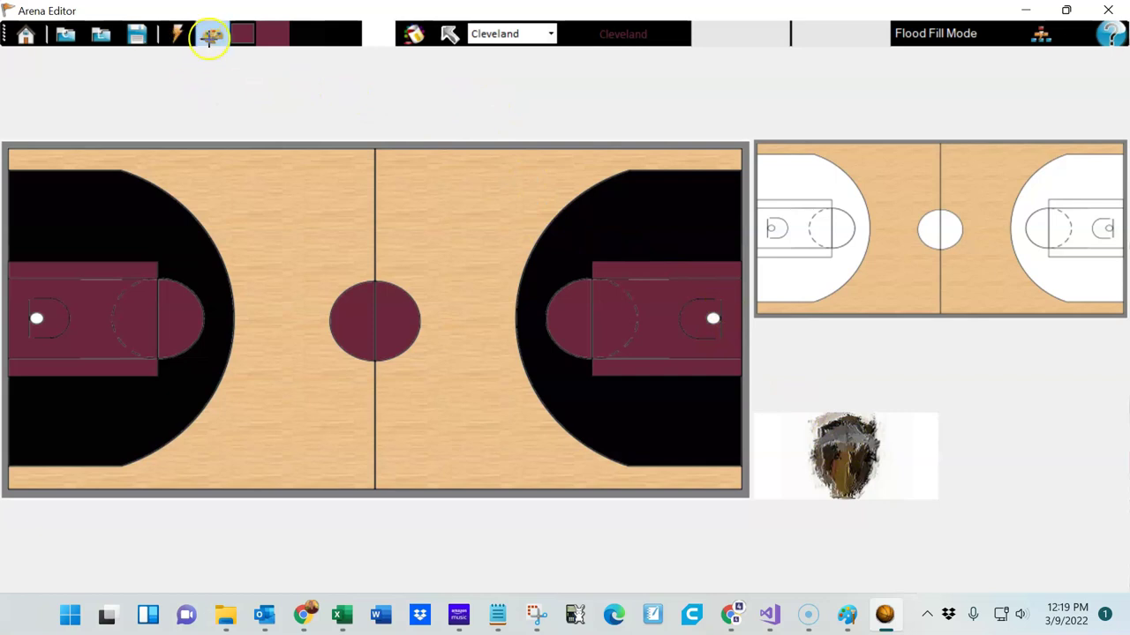
click(179, 33)
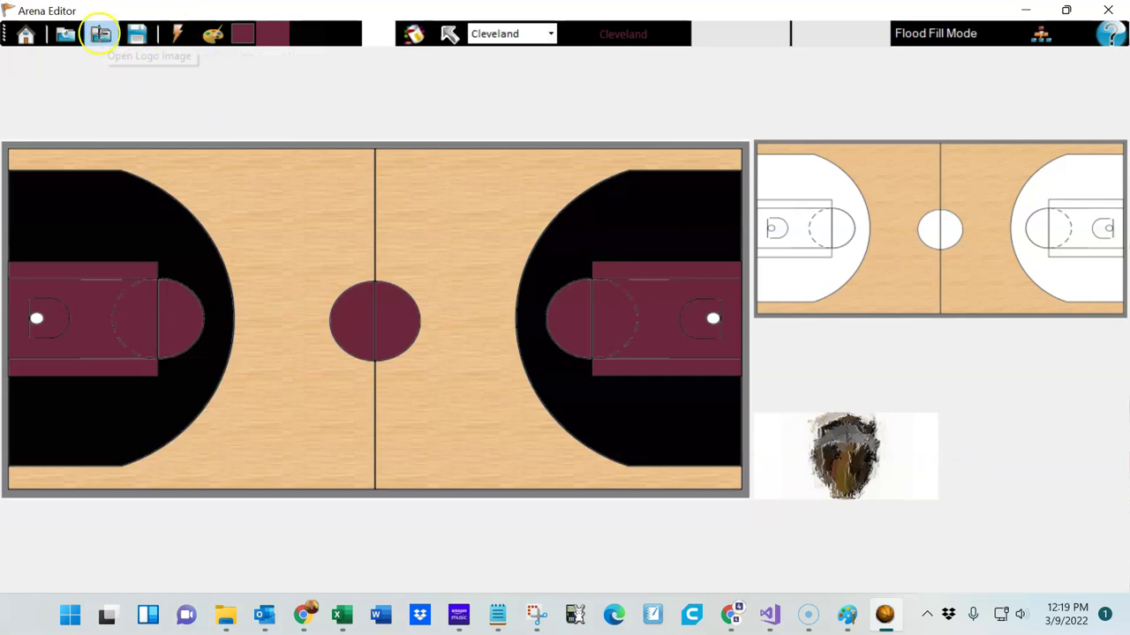
click(100, 33)
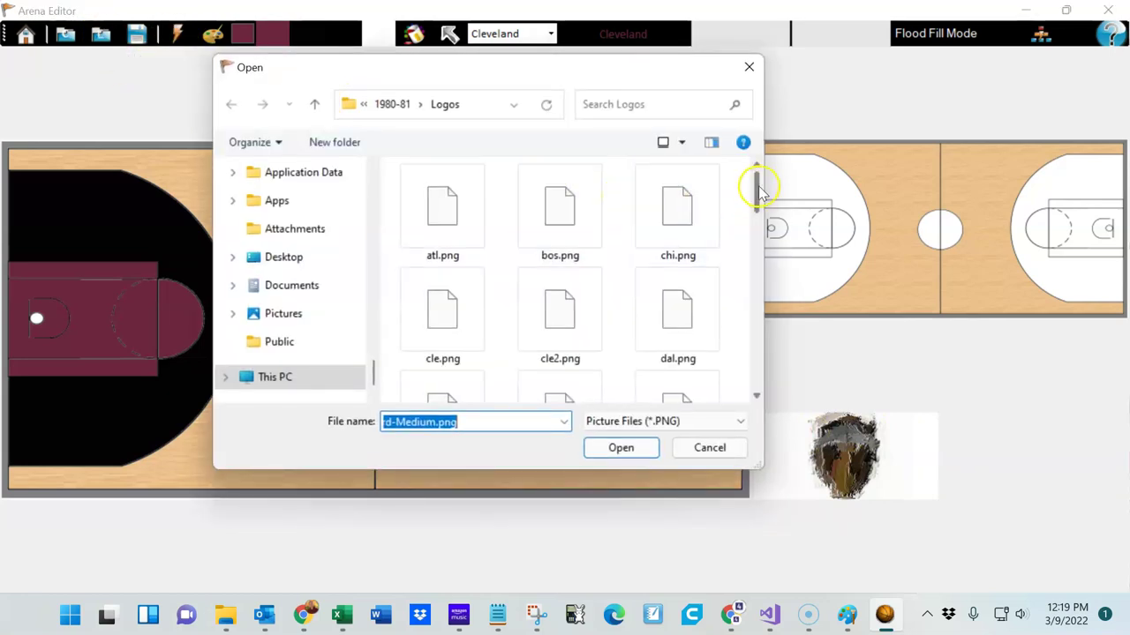
mouse_move(754, 182)
mouse_down()
mouse_move(765, 231)
mouse_move(757, 171)
mouse_up()
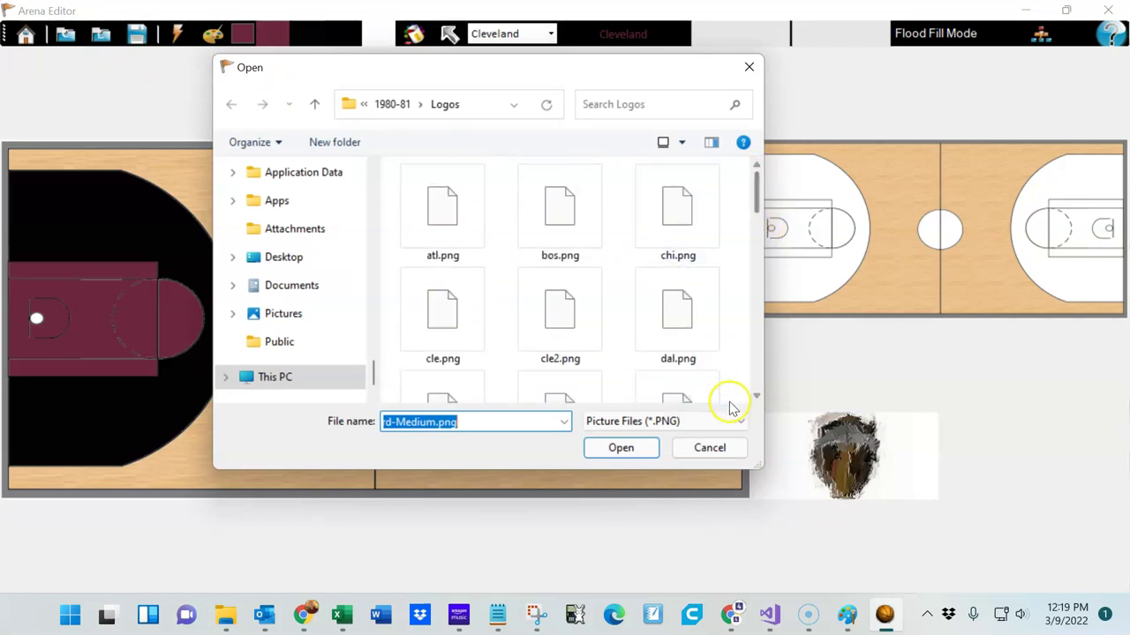
click(712, 448)
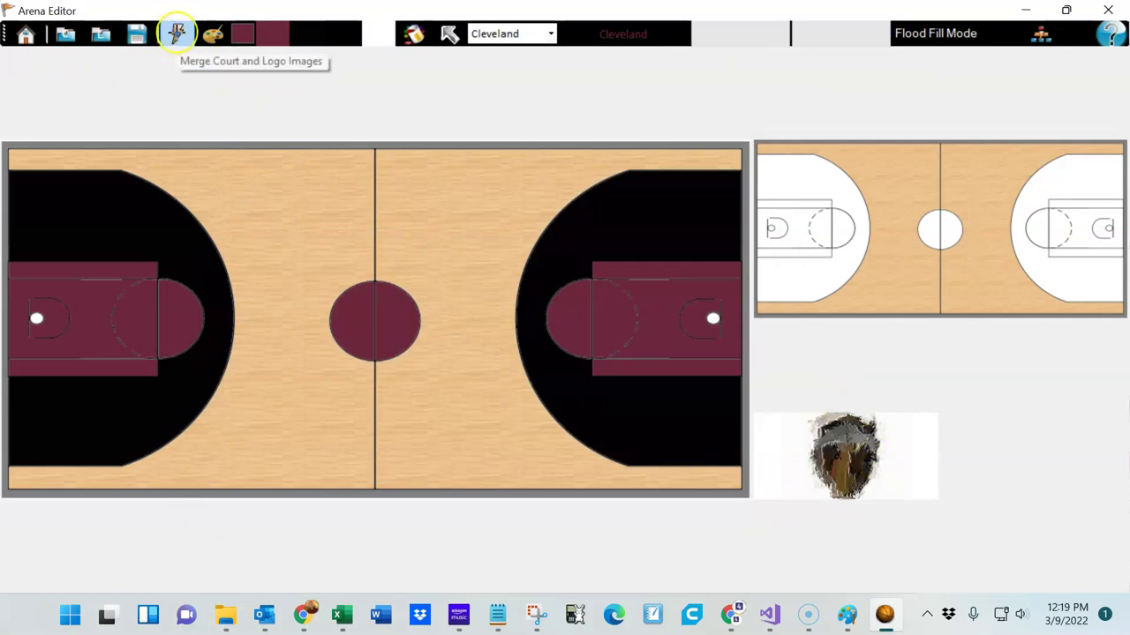
- Merge the Cleveland logo onto the center of the court image
click(177, 33)
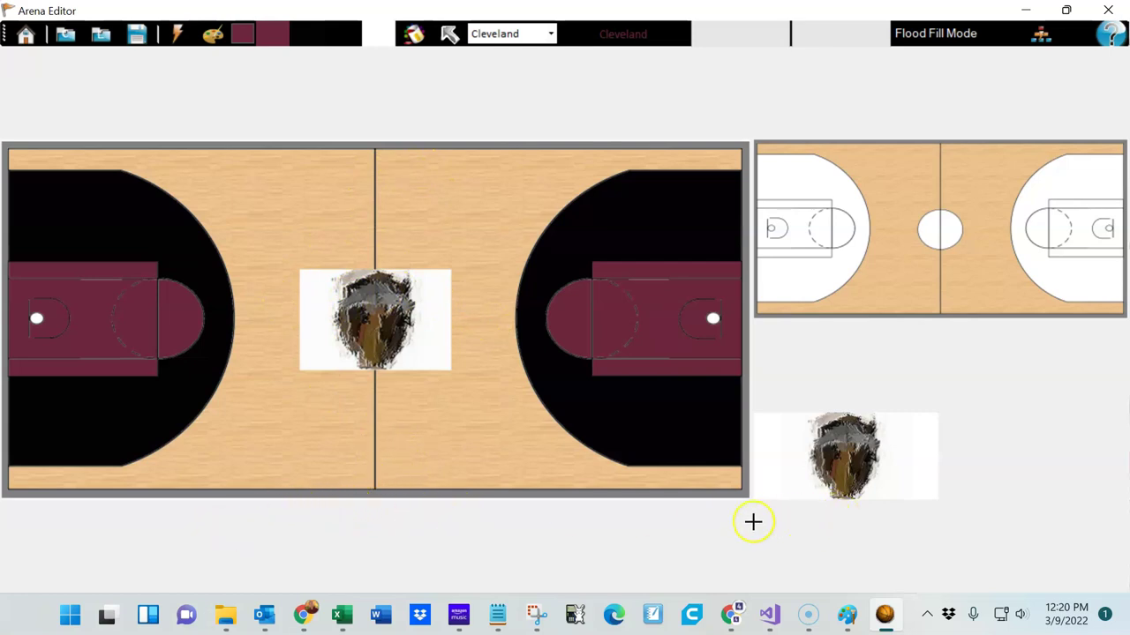
- Close the Paint window showing den.png and launch Paint 3D
click(847, 621)
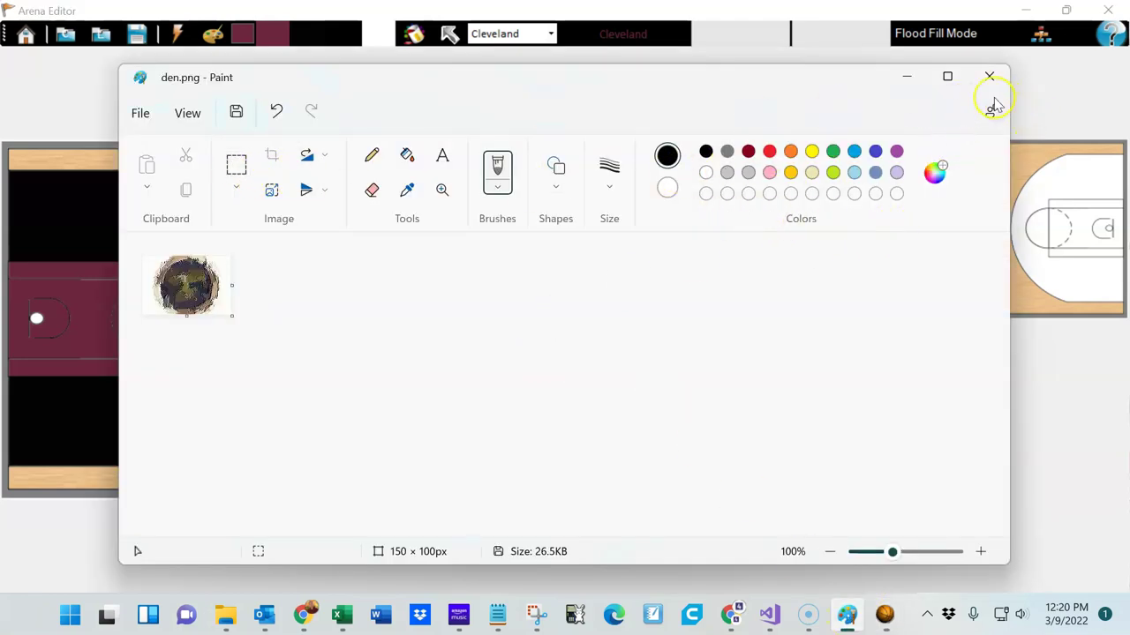
click(989, 79)
click(113, 616)
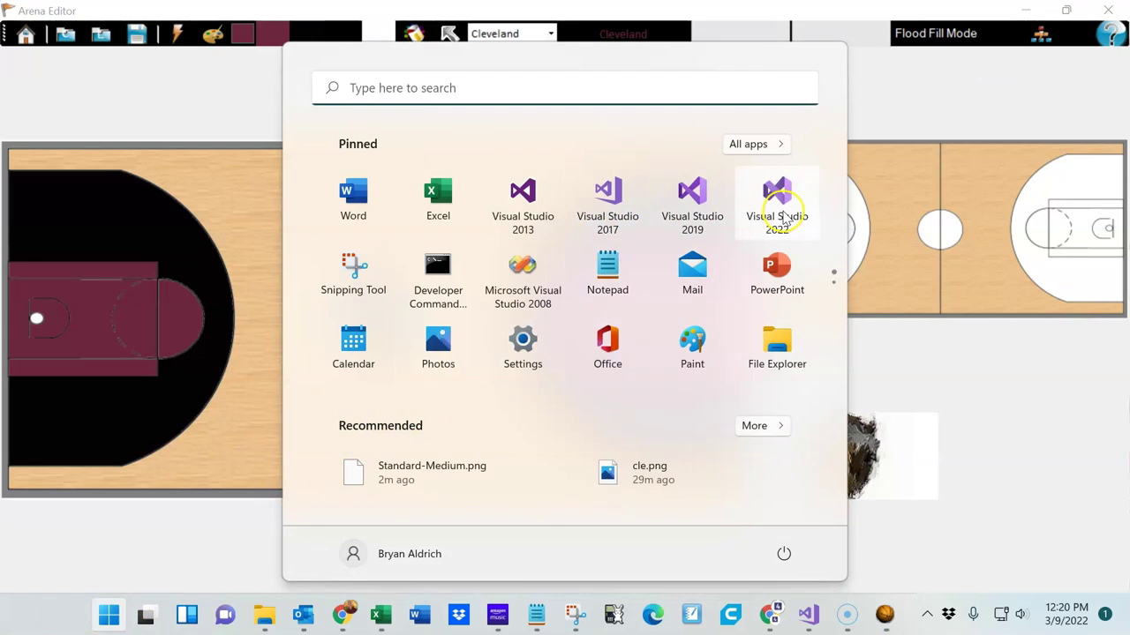
click(774, 144)
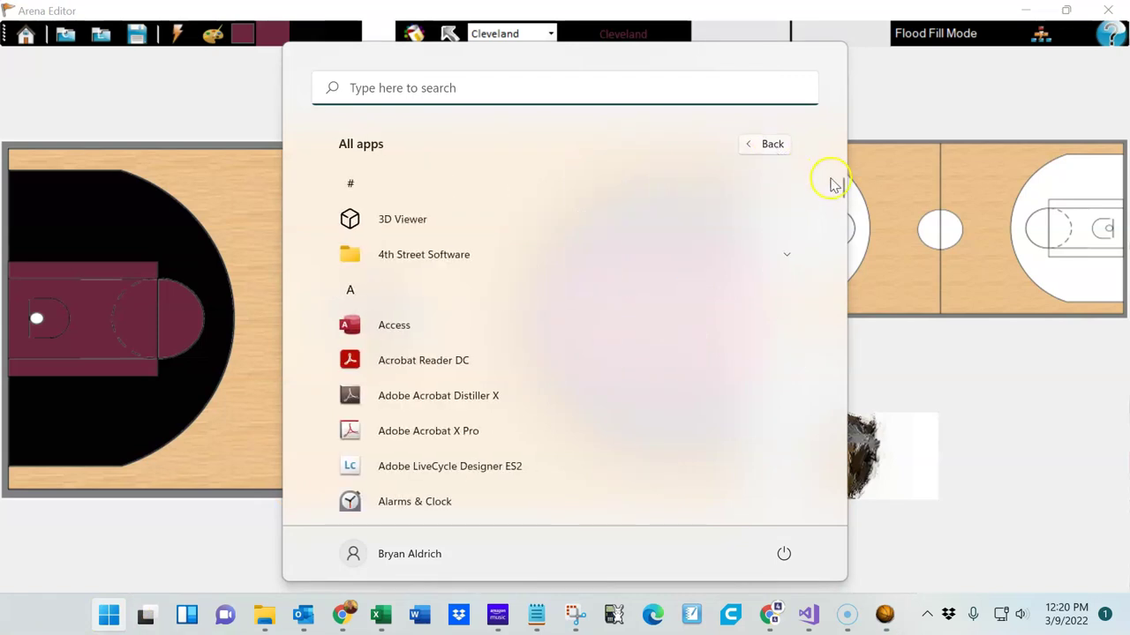
drag(842, 185, 835, 379)
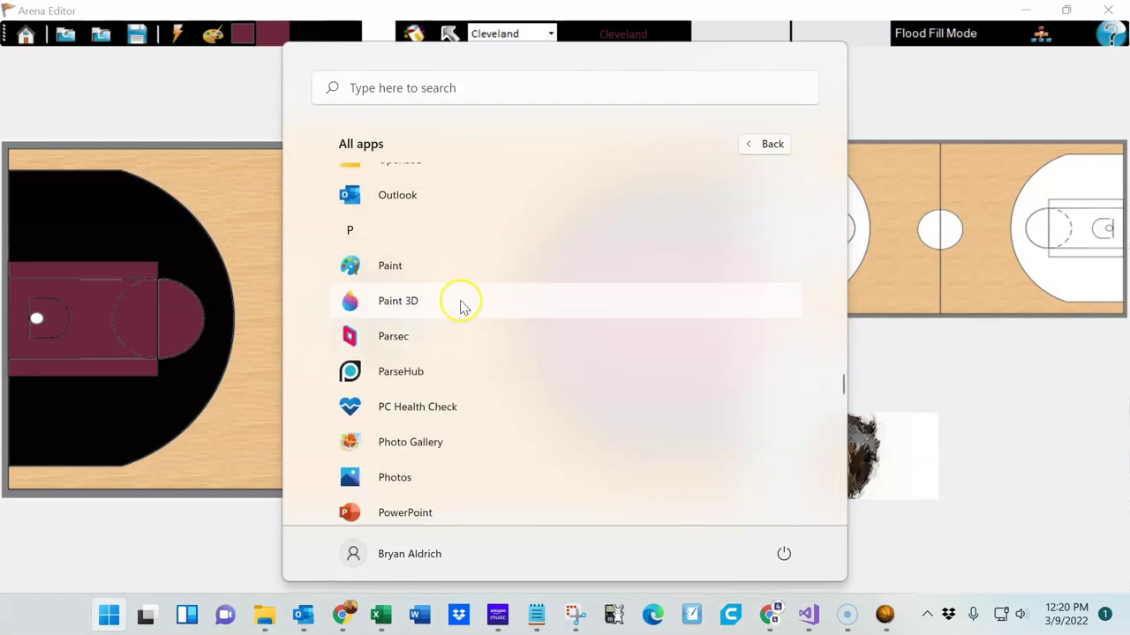
click(461, 304)
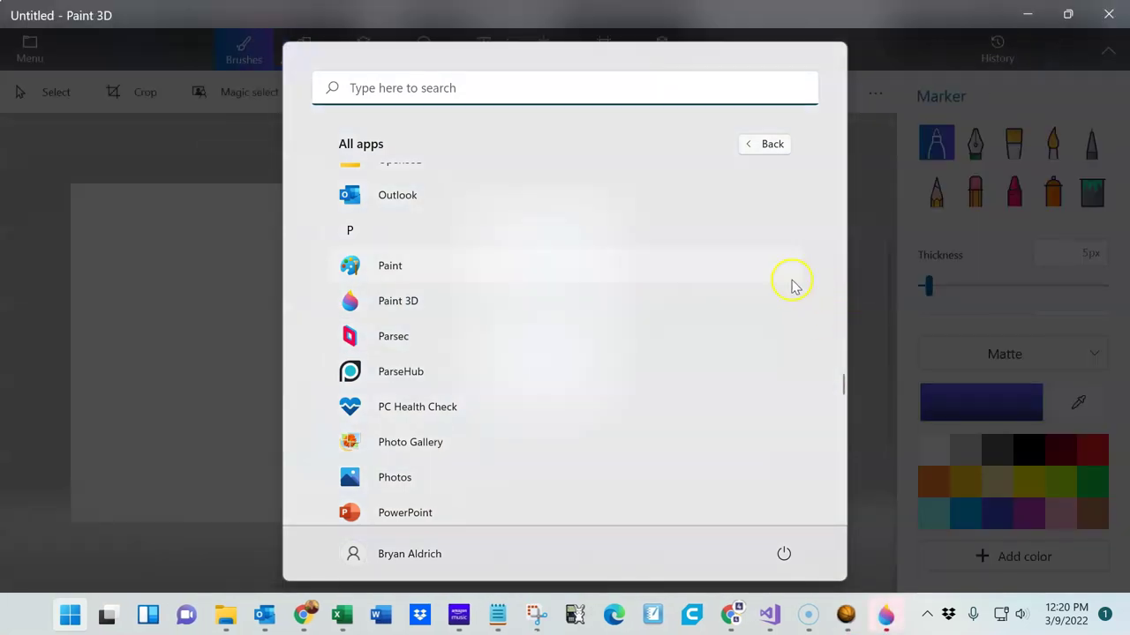
click(403, 18)
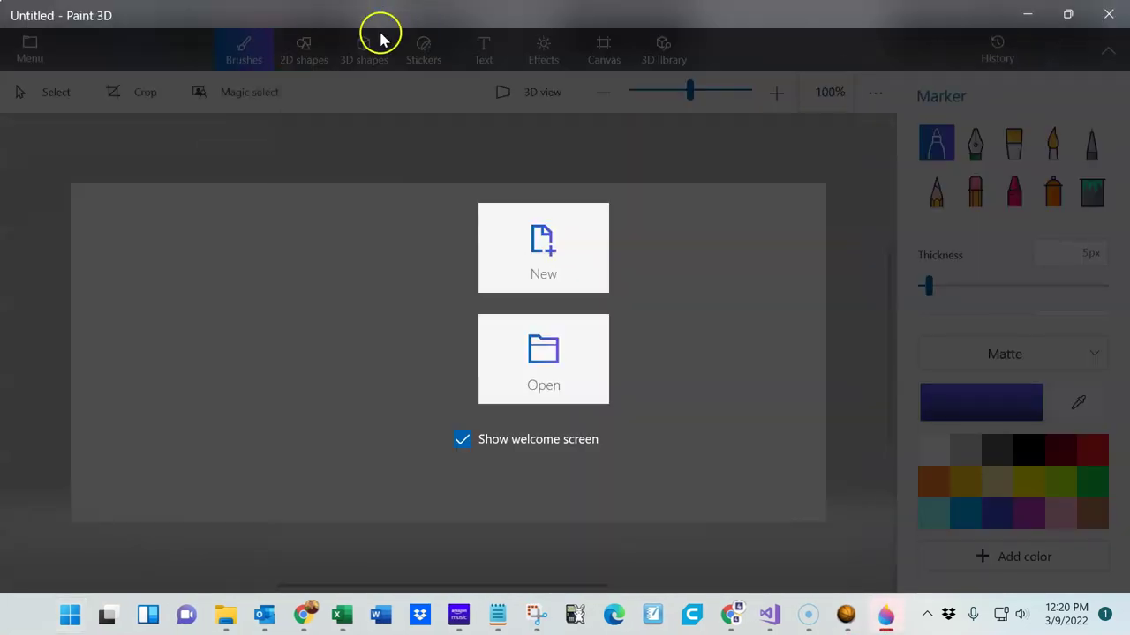
- Browse for an image file in Documents, under 4th Street Software, 4th Street Basketball, 1980-81, Logos
click(547, 352)
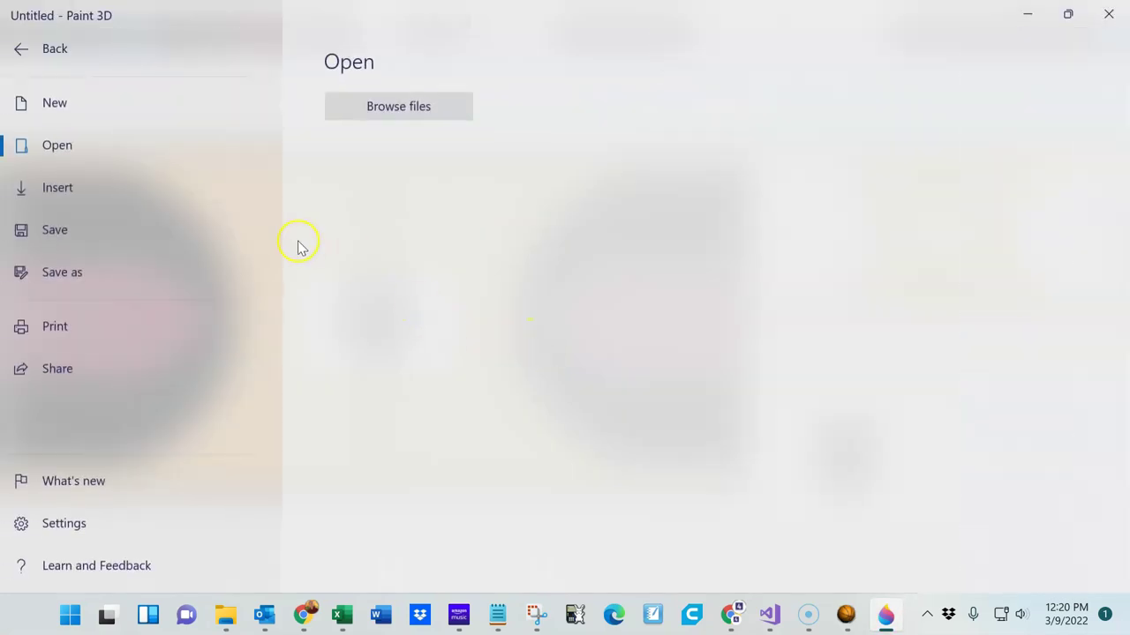
click(398, 107)
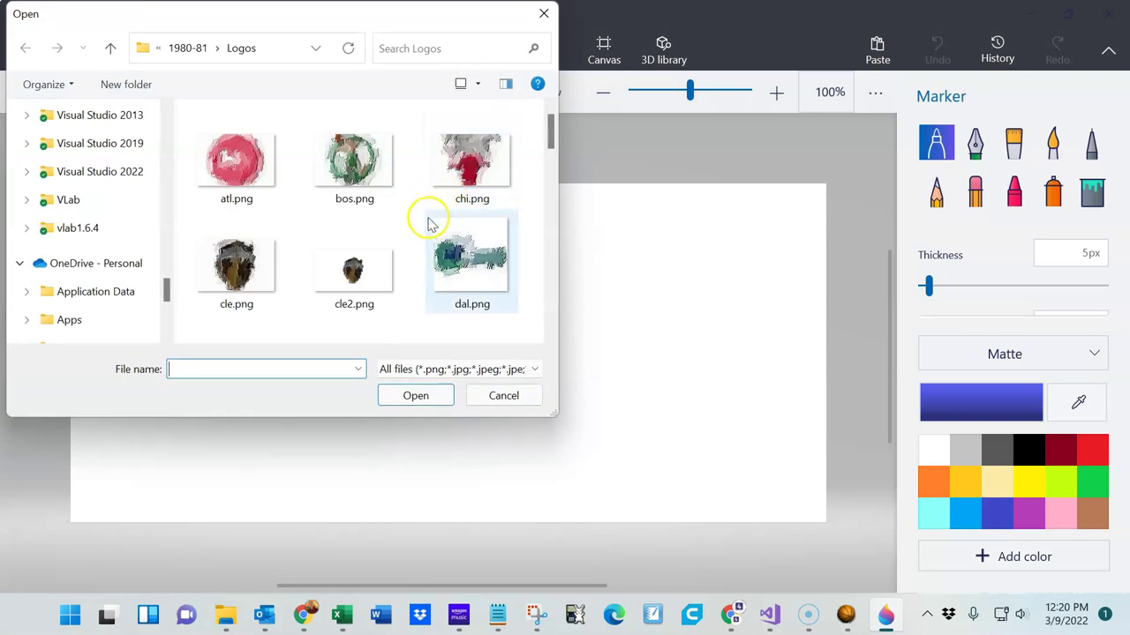
click(188, 47)
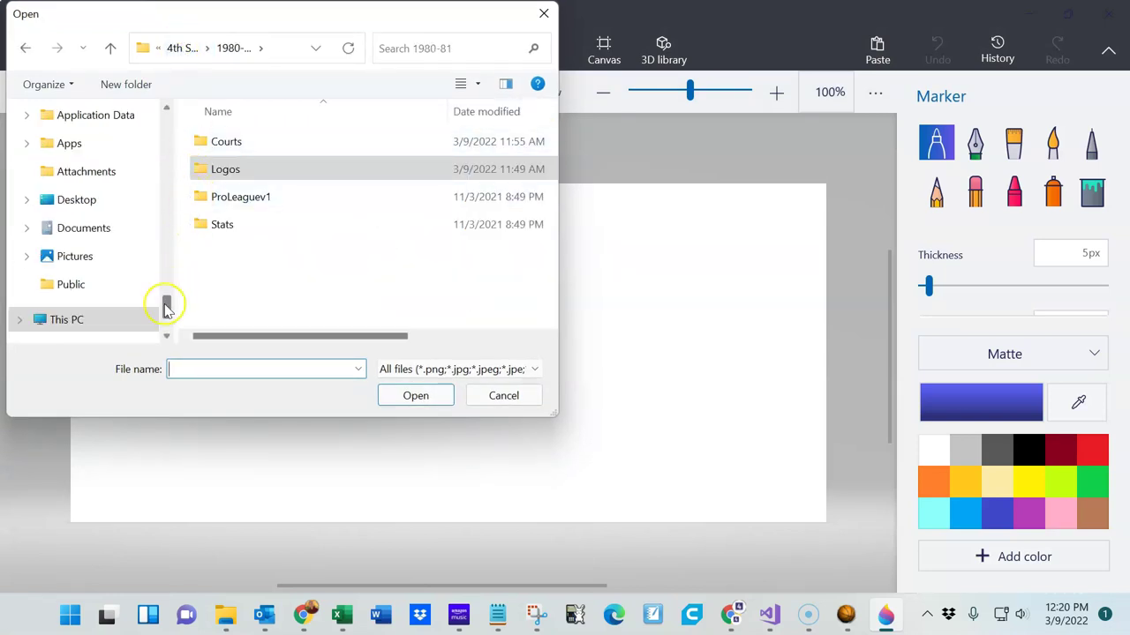
drag(167, 304, 167, 116)
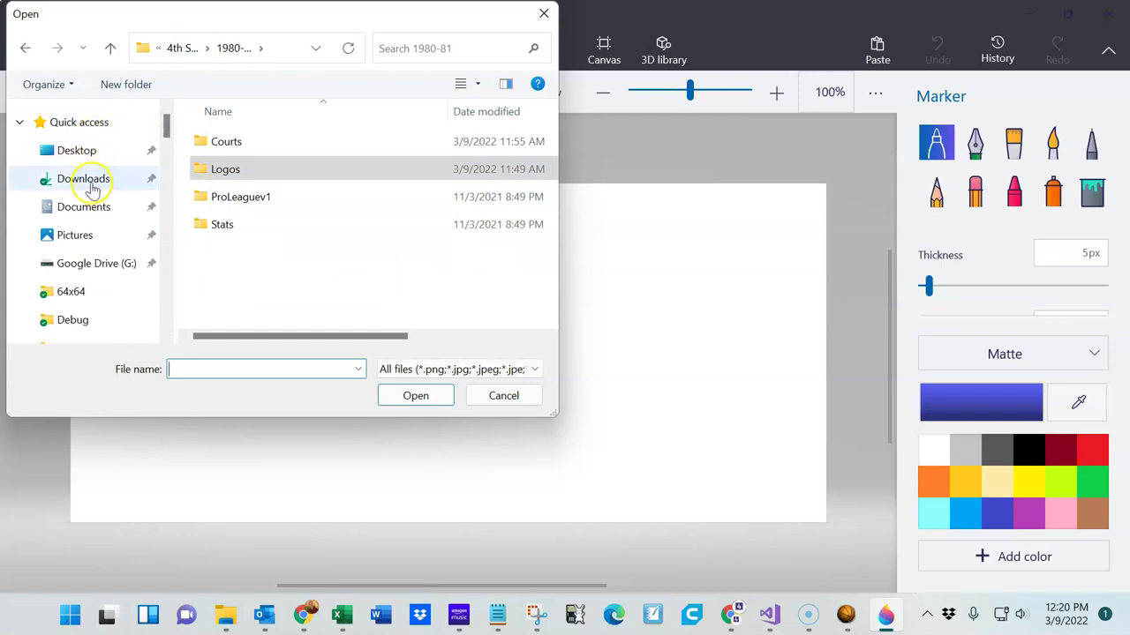
click(92, 216)
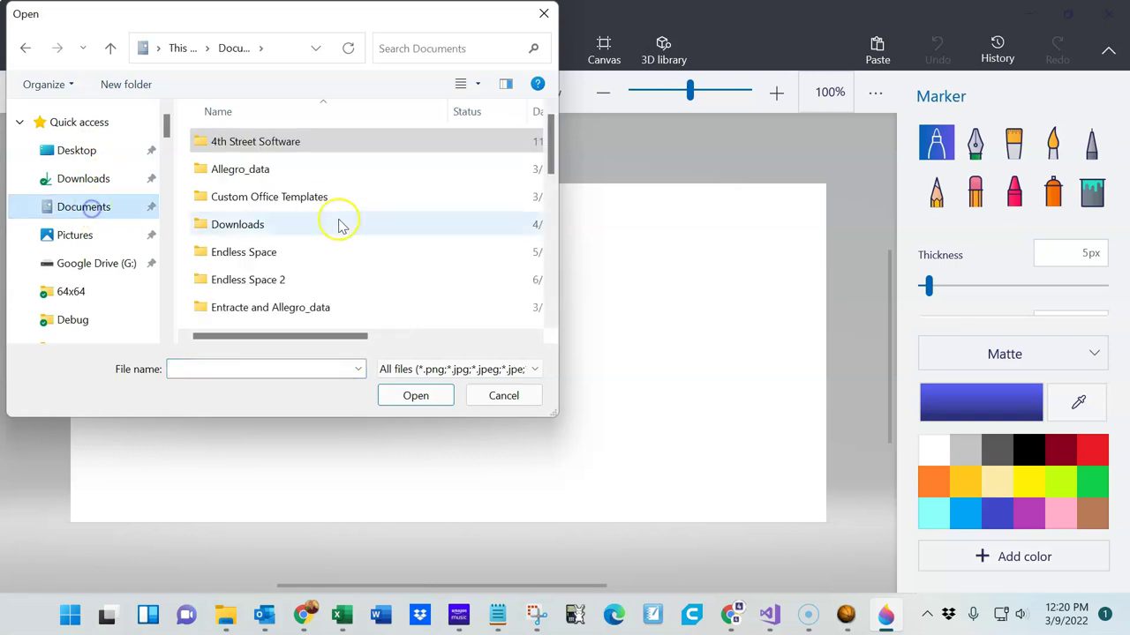
click(323, 145)
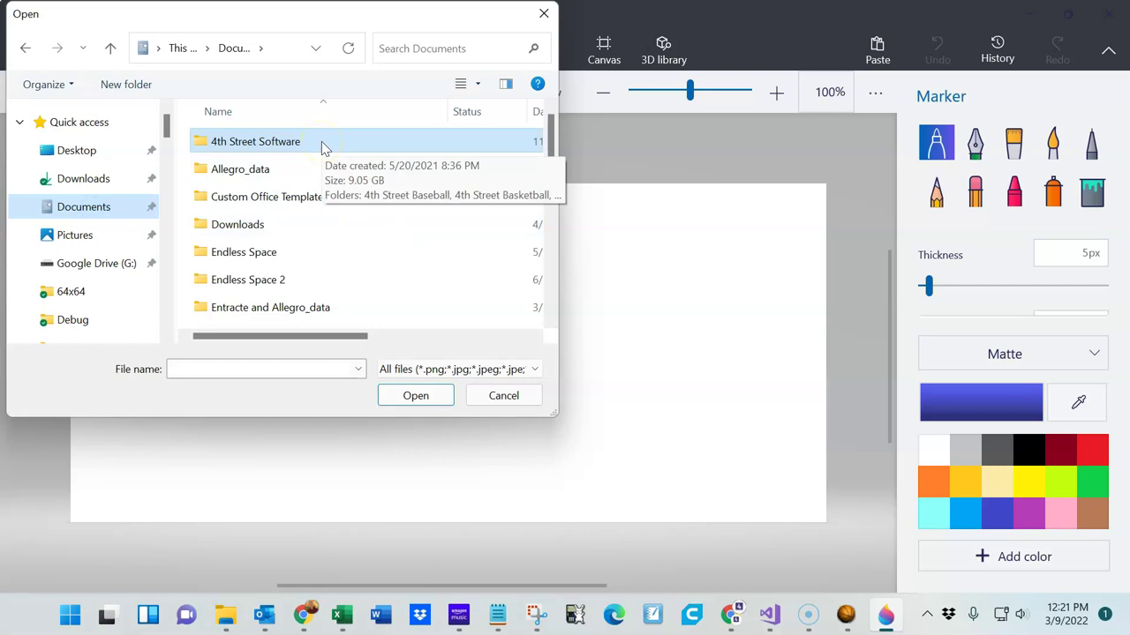
double_click(322, 144)
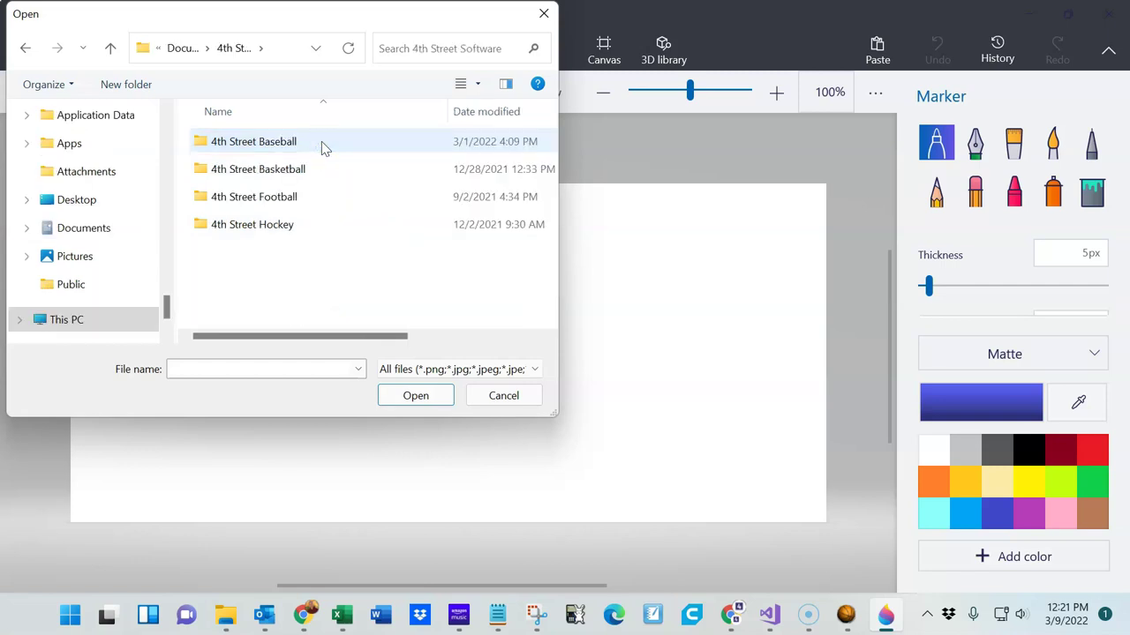
double_click(322, 170)
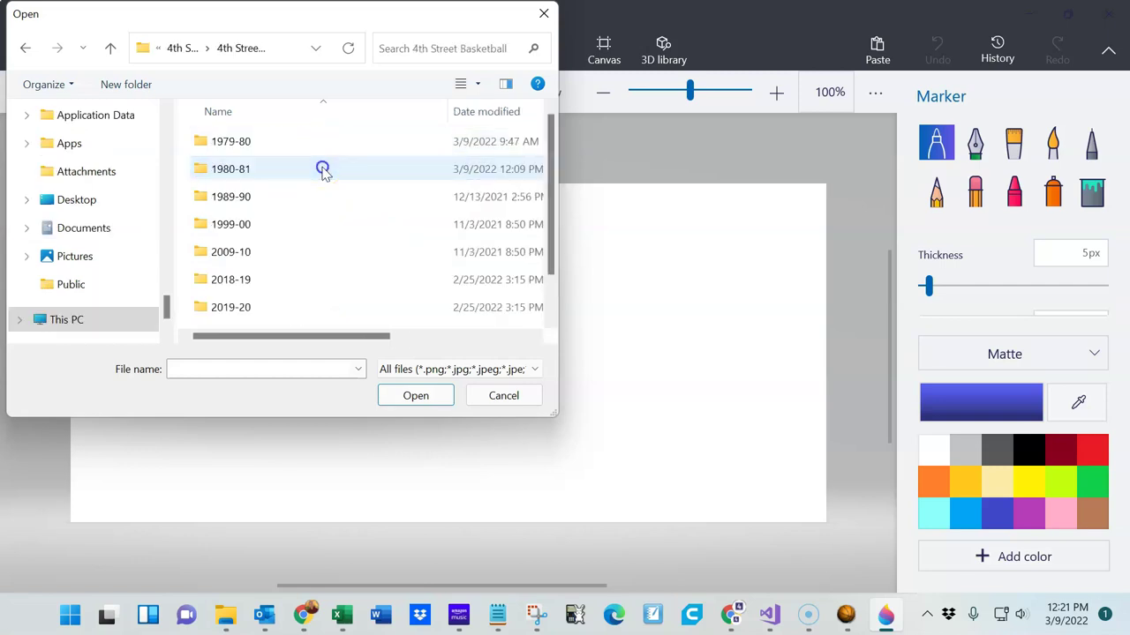
click(270, 168)
double_click(263, 169)
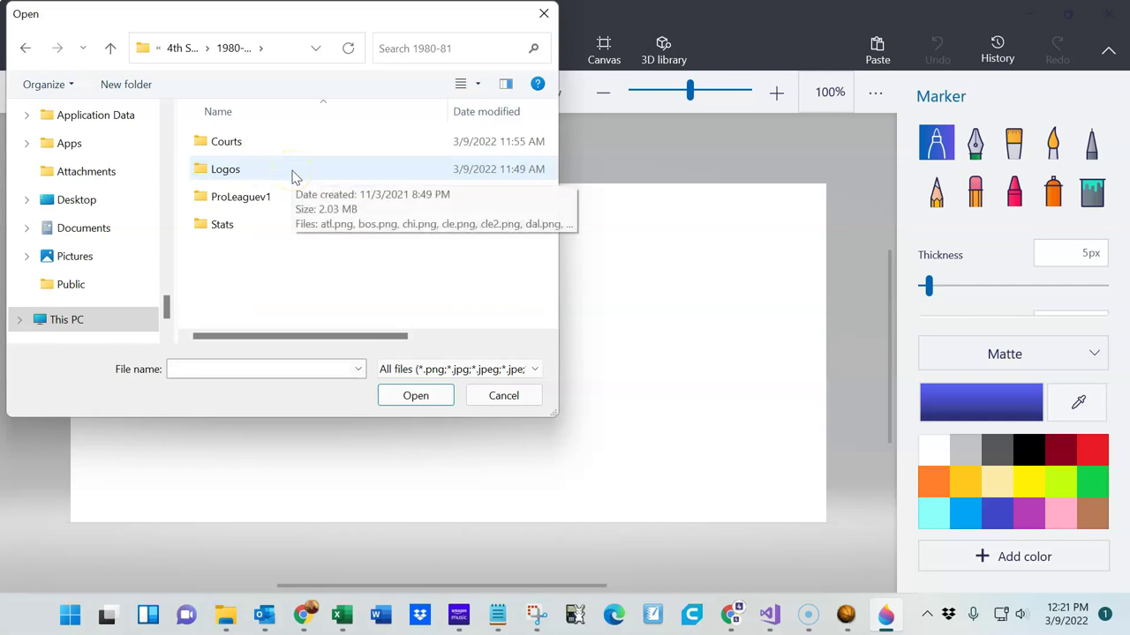
double_click(294, 173)
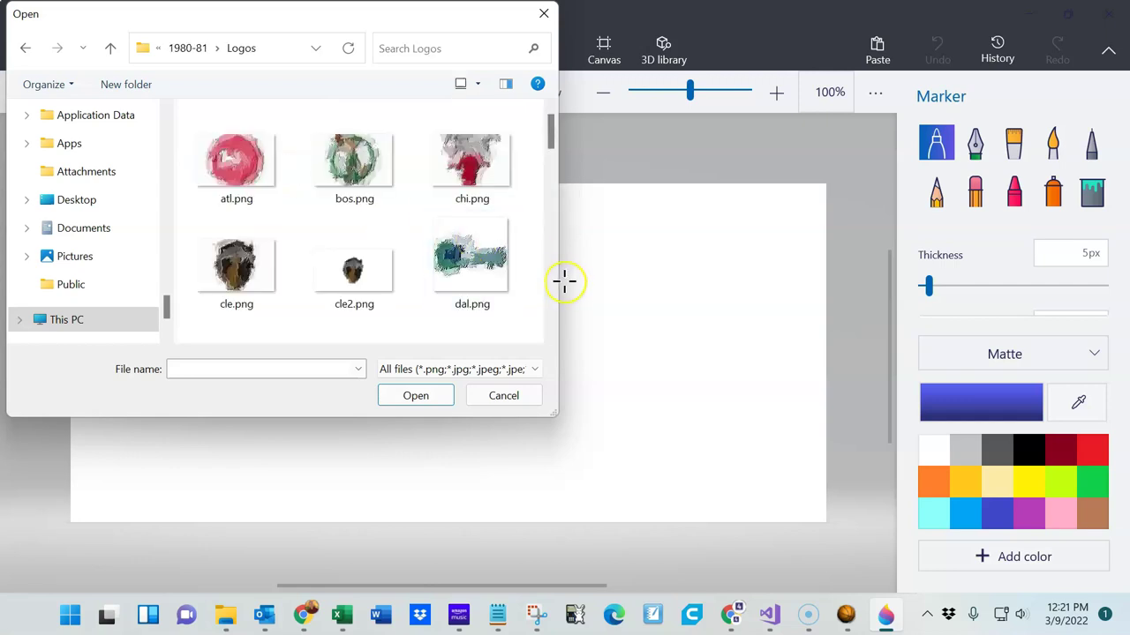
- Open the Cleveland logo file cle.png from the Logos folder
click(239, 269)
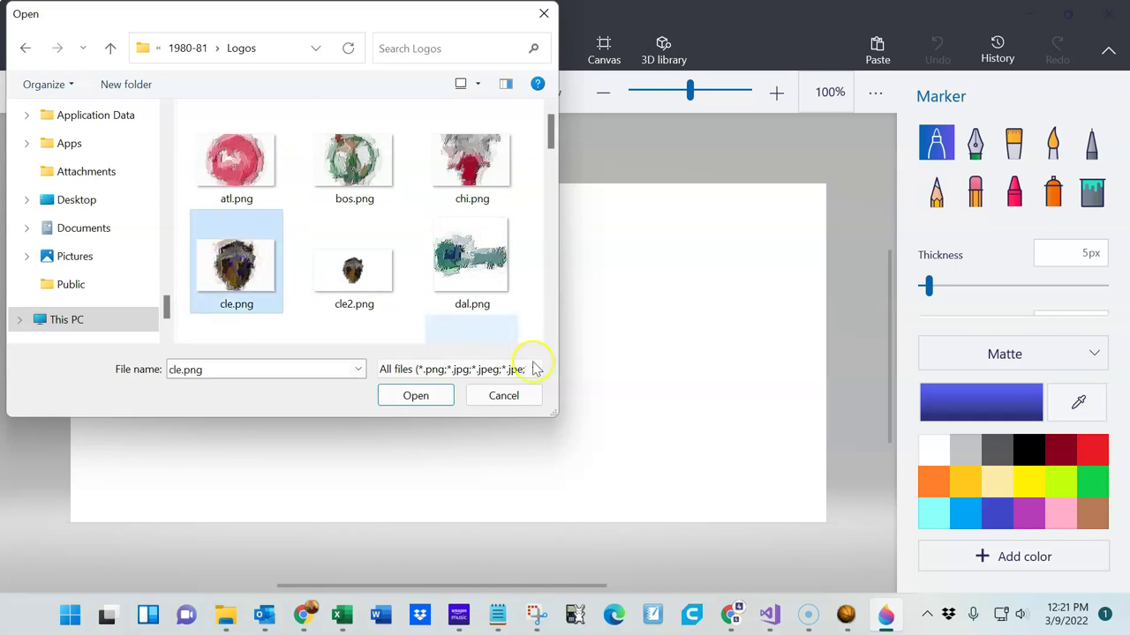
click(416, 396)
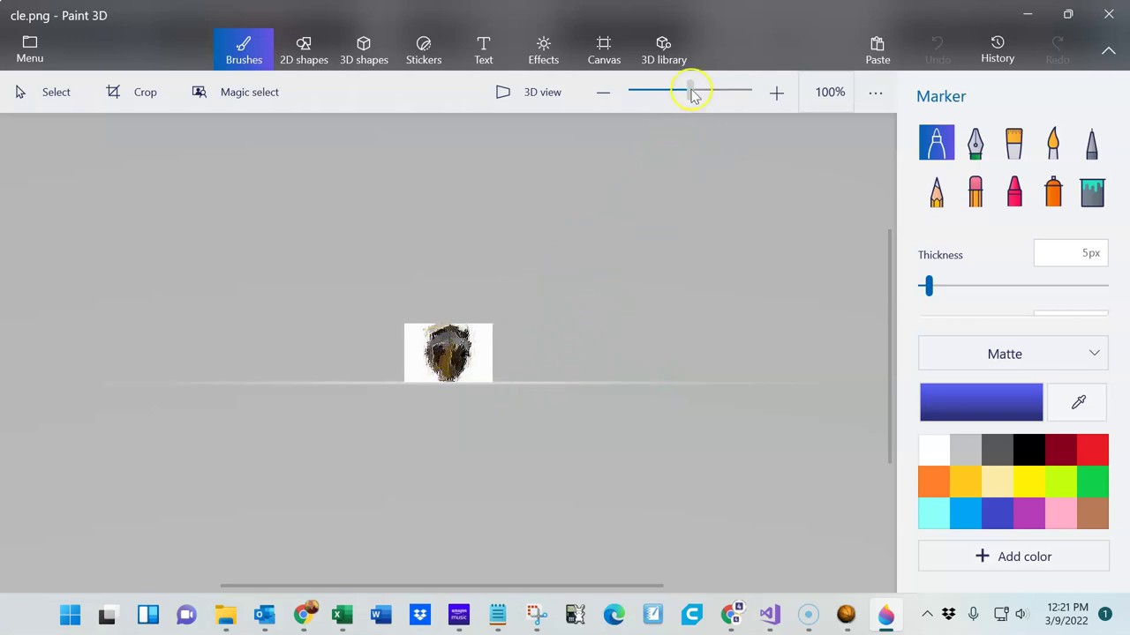
drag(693, 95, 703, 97)
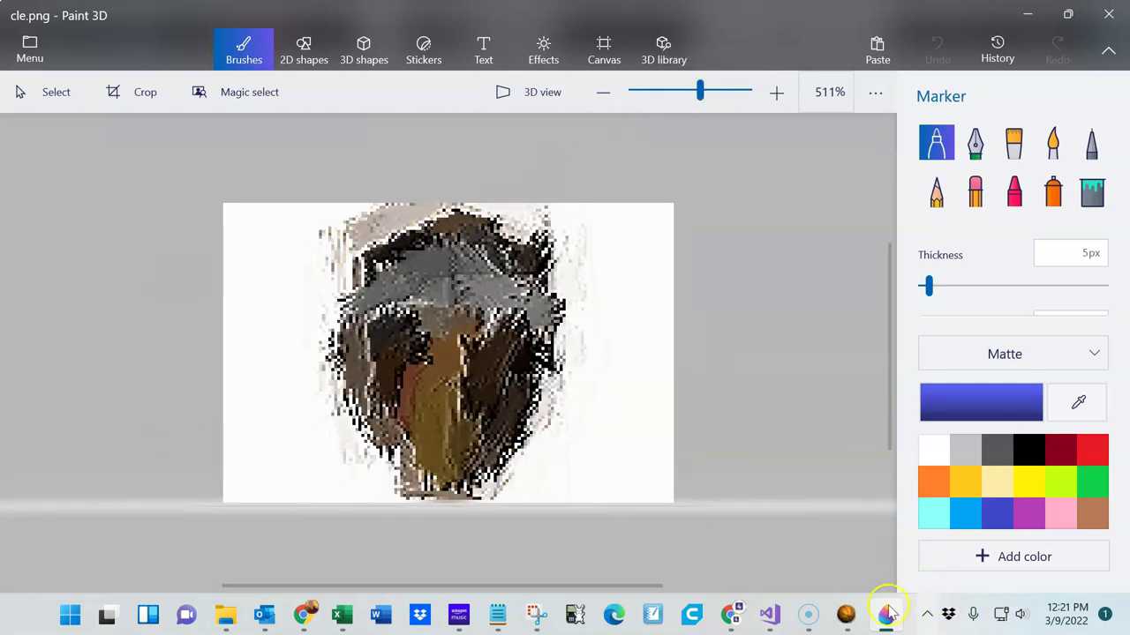
- Turn on the transparent canvas option for the Cleveland logo image
mouse_move(813, 617)
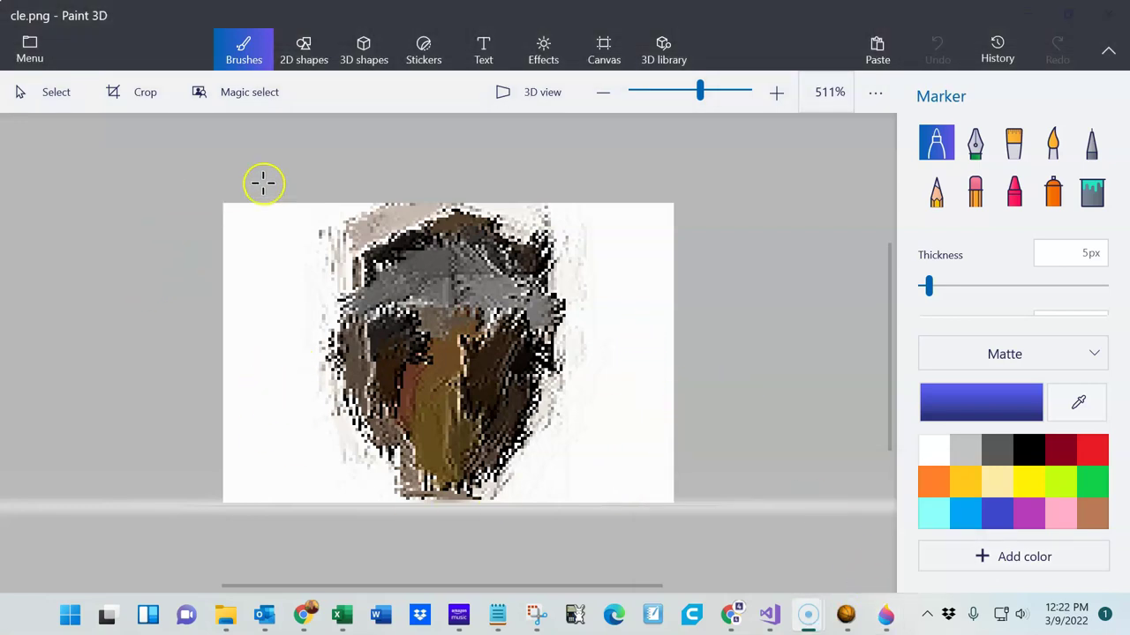
click(600, 54)
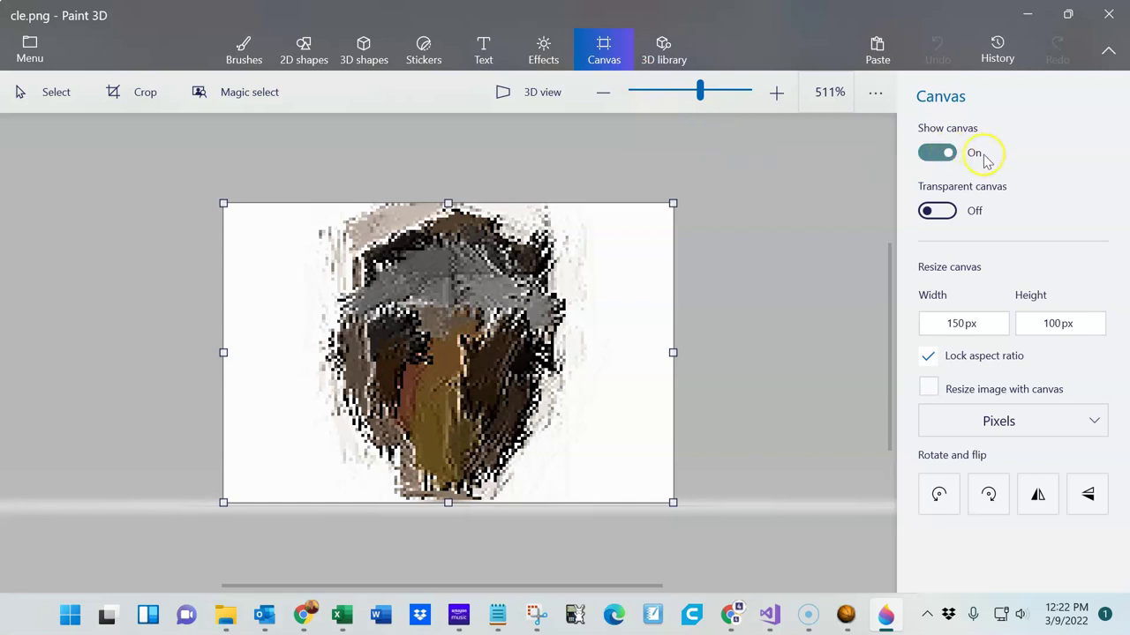
click(938, 212)
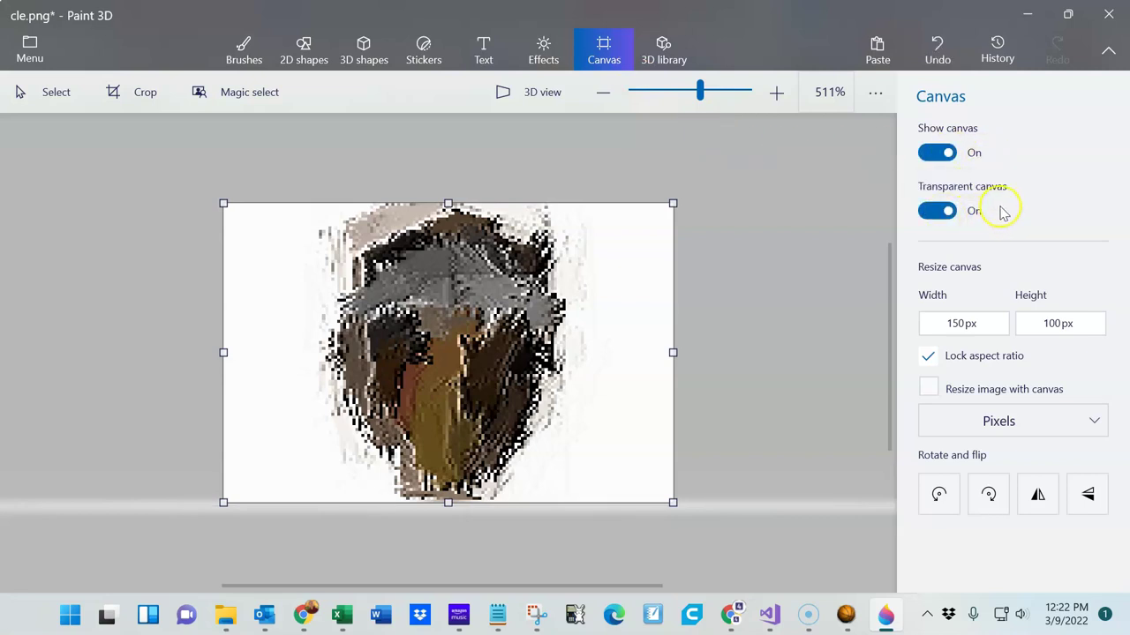
- With image resizing left off, trim the canvas on both sides of the logo to 97 px wide
click(928, 390)
click(928, 390)
click(928, 389)
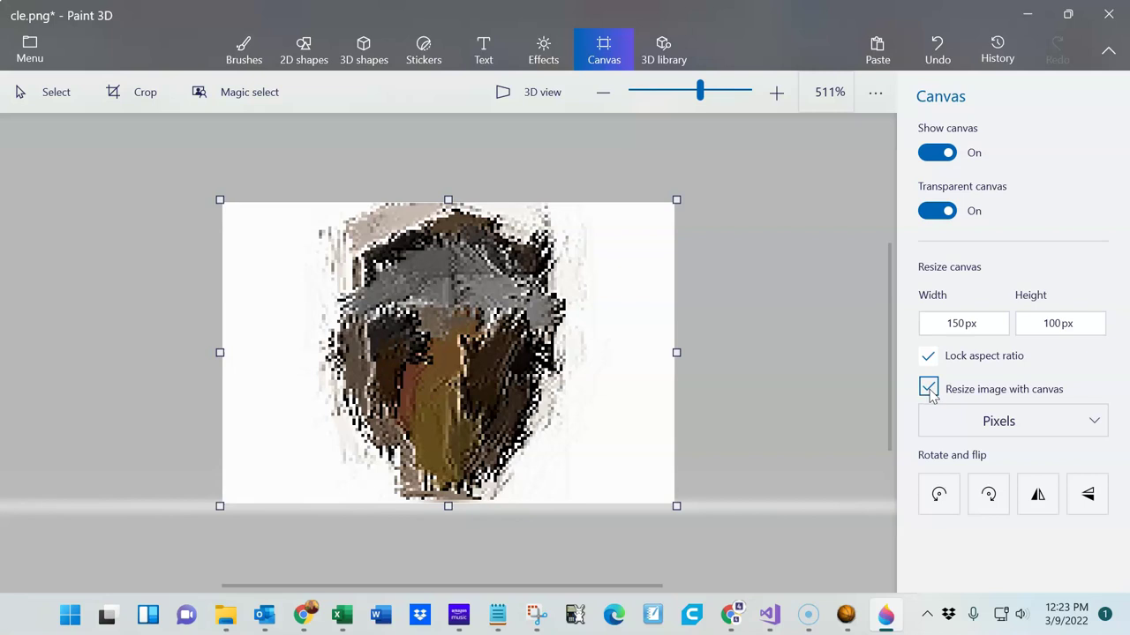
click(928, 390)
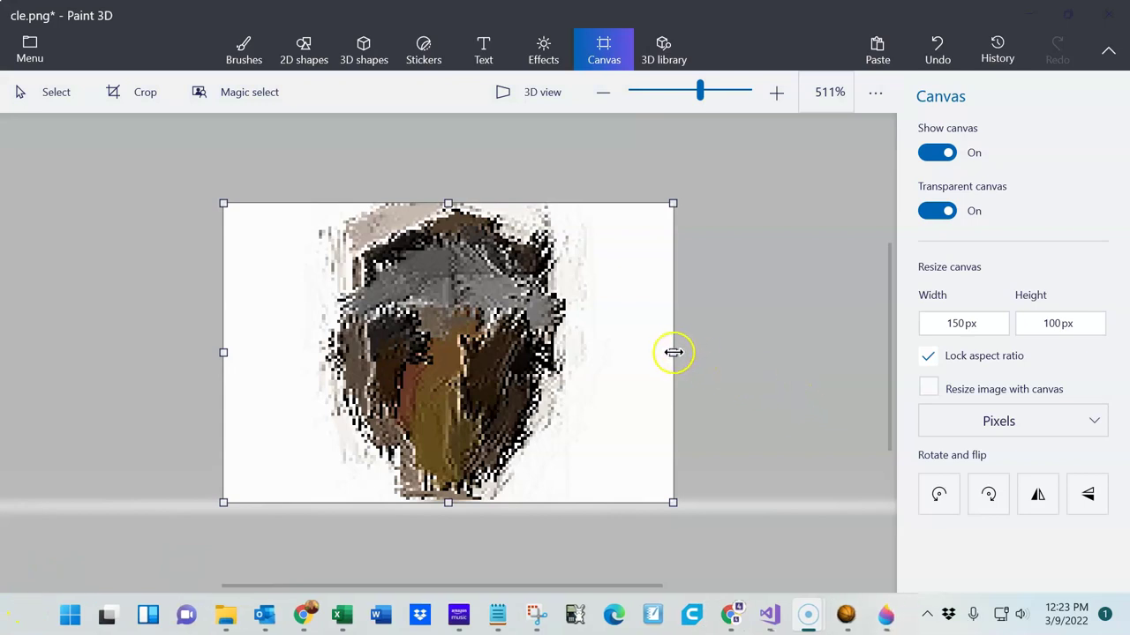
drag(671, 353, 592, 353)
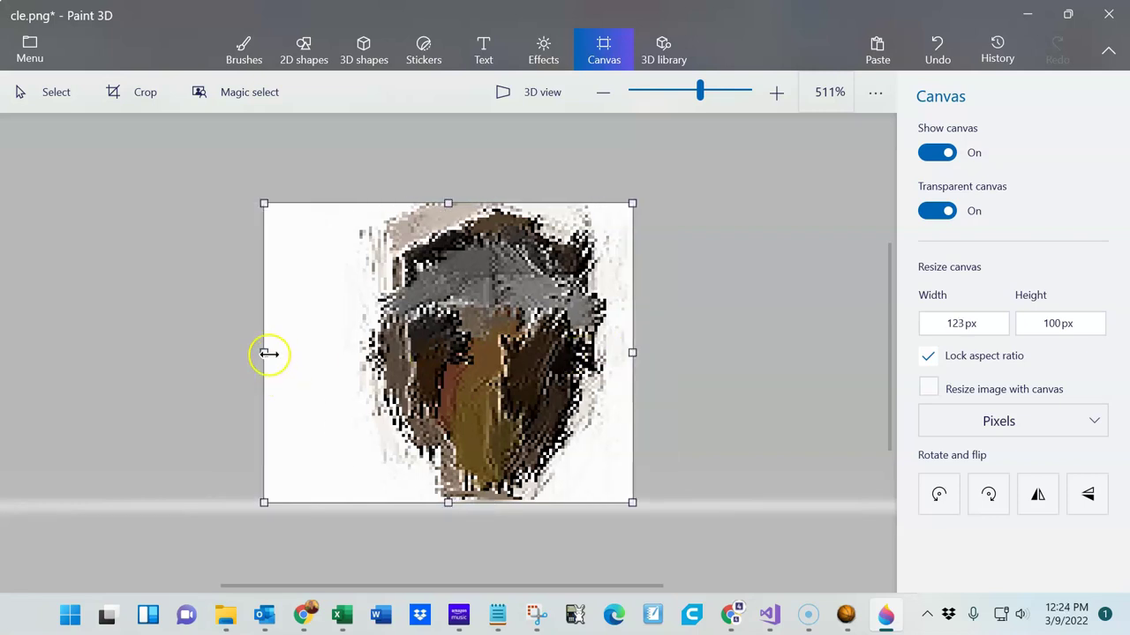
drag(263, 352, 341, 353)
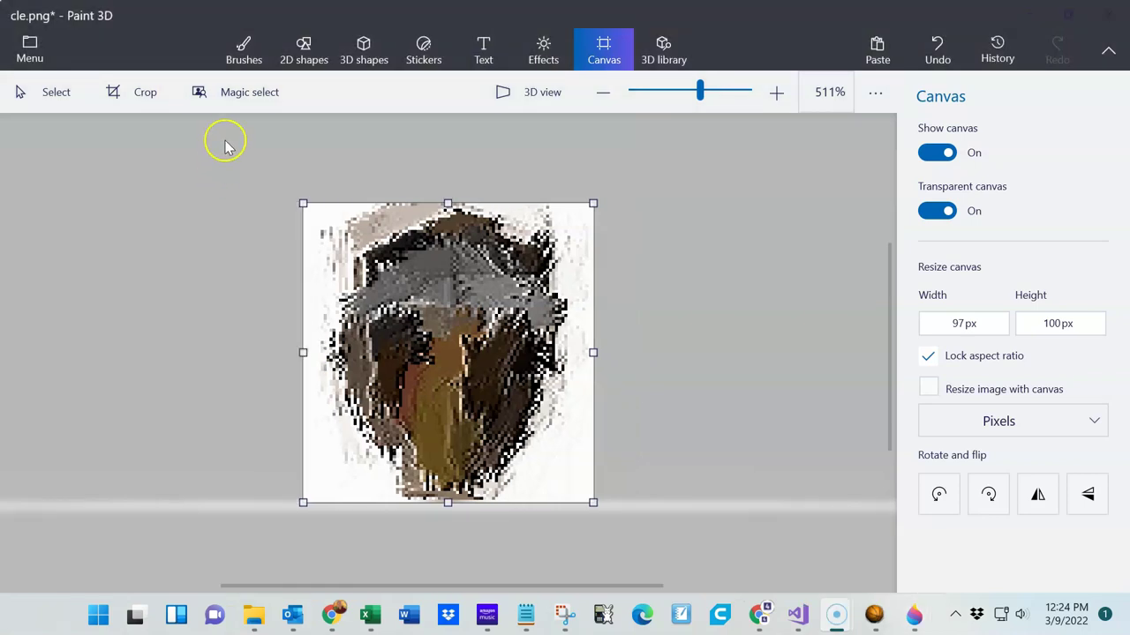
- Cut the logo out of its white background with Magic select, with Autofill background turned off
click(243, 101)
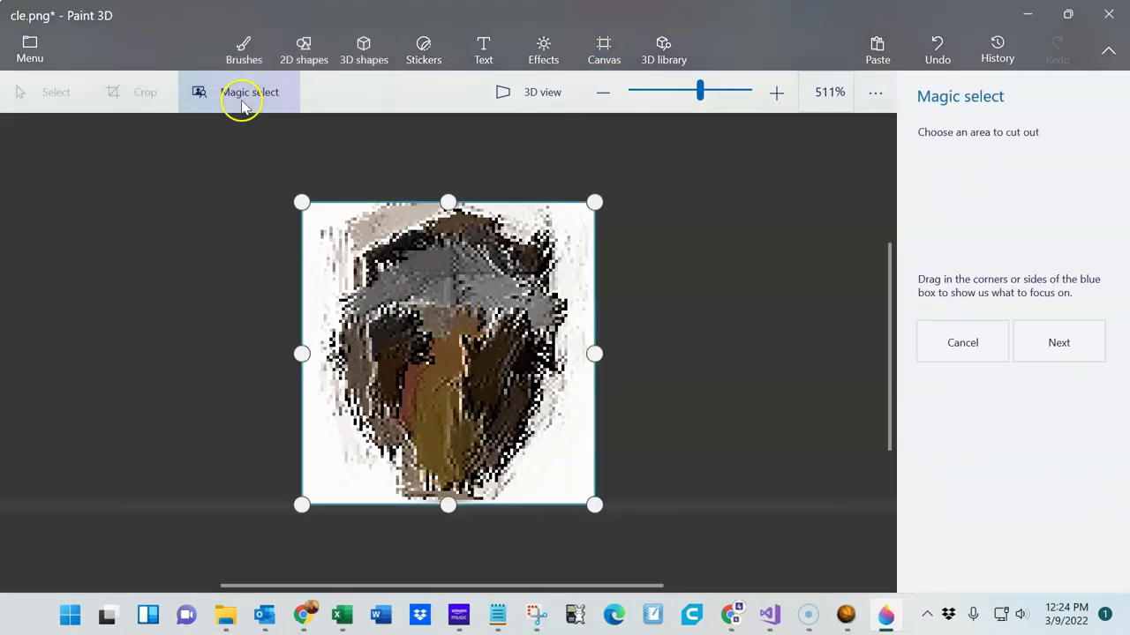
click(1069, 362)
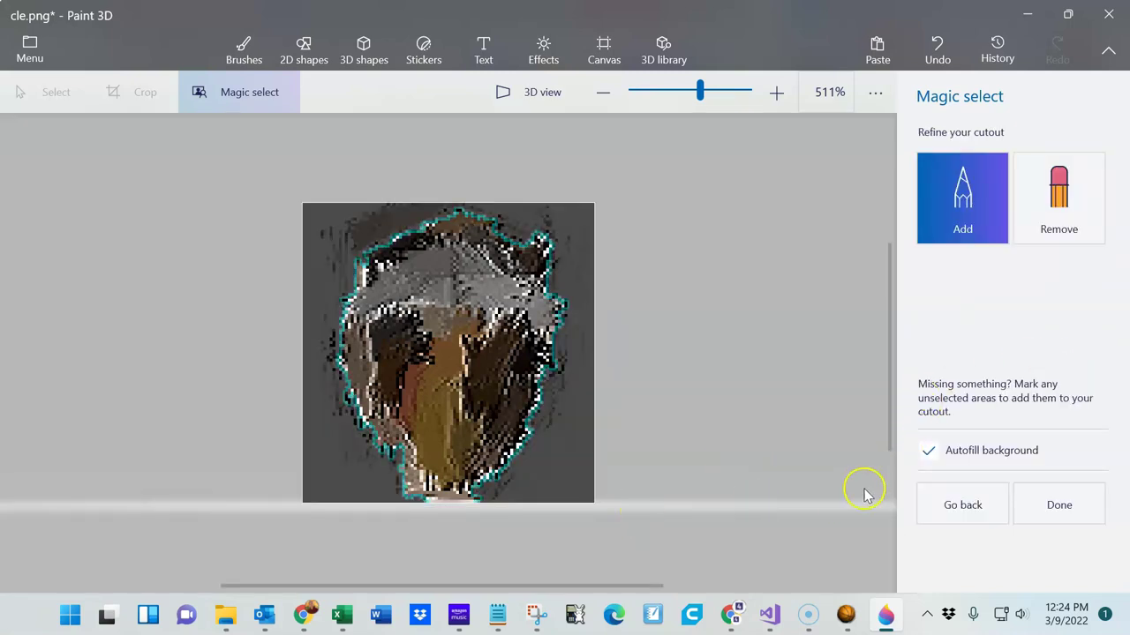
click(930, 452)
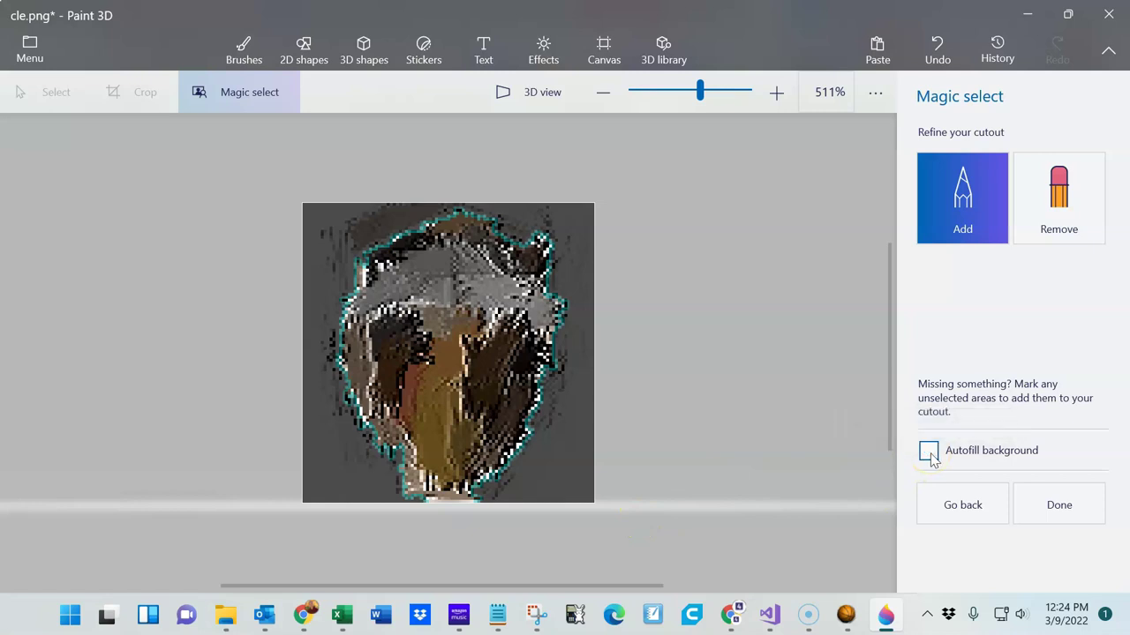
click(1062, 510)
click(1062, 510)
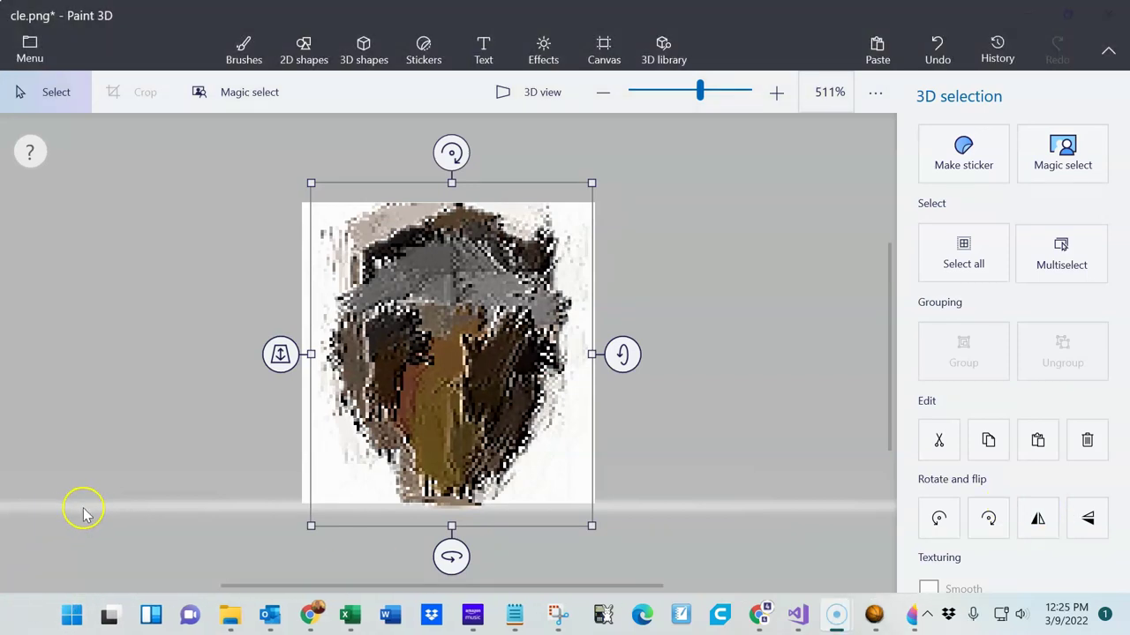
- Shorten the logo cutout slightly and hide the canvas behind it
drag(452, 530, 452, 525)
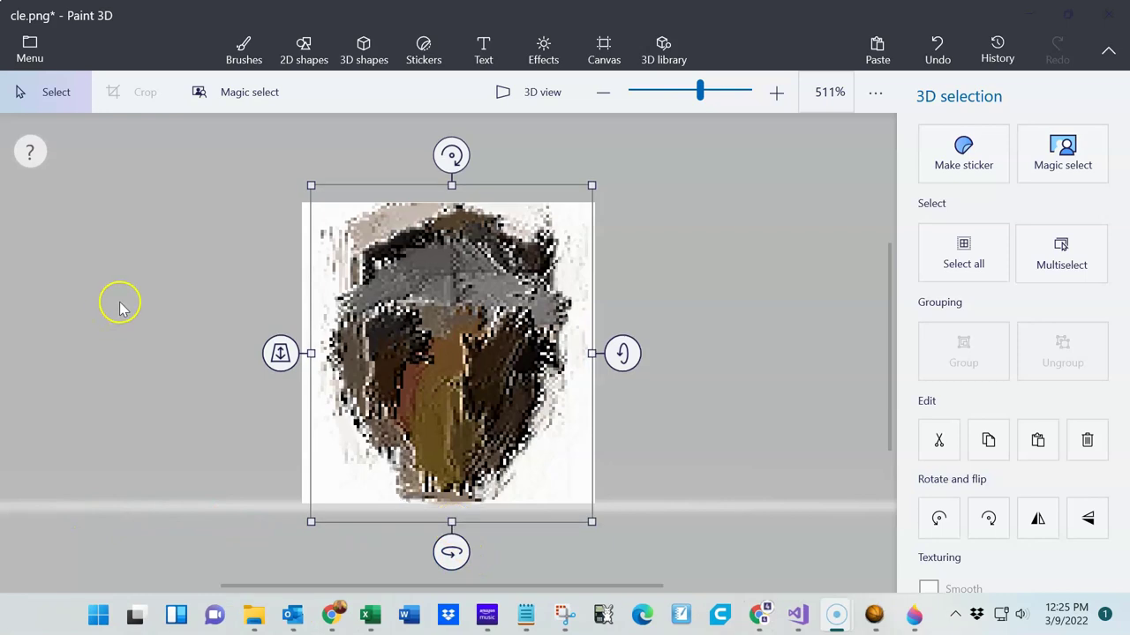
click(606, 55)
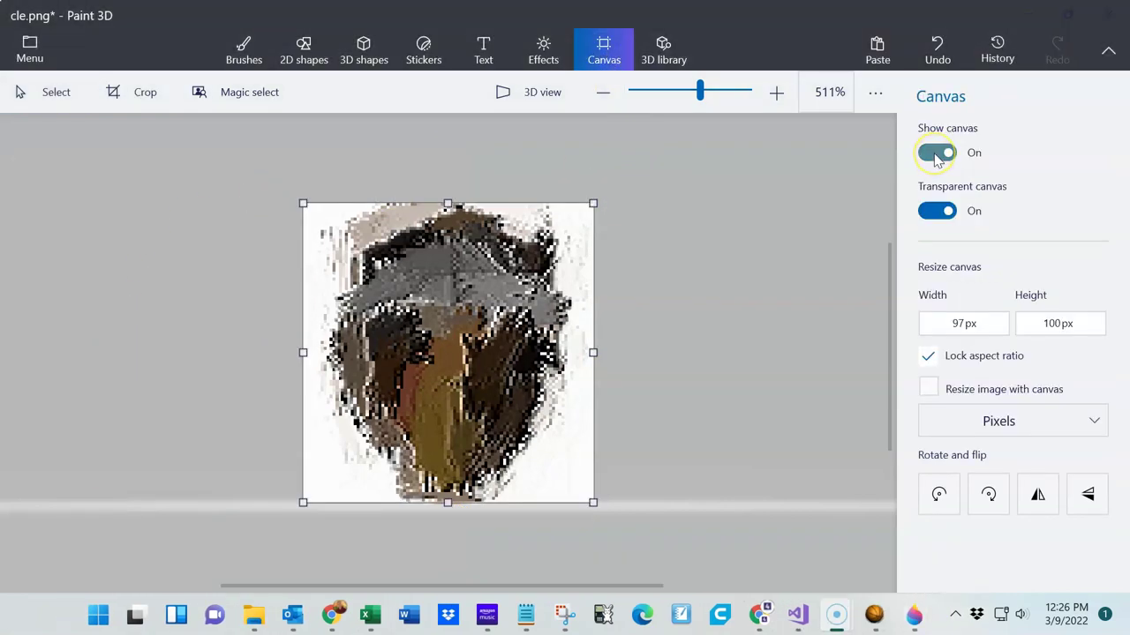
click(938, 155)
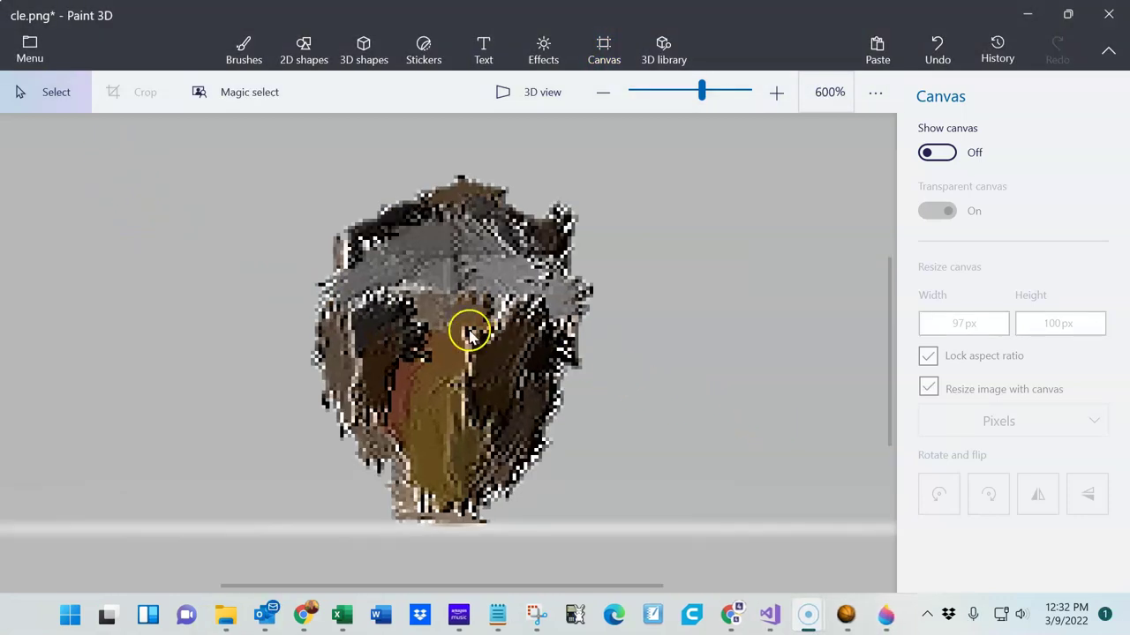
- Enlarge the logo cutout proportionally in two stages and recentre it in the workspace
click(463, 318)
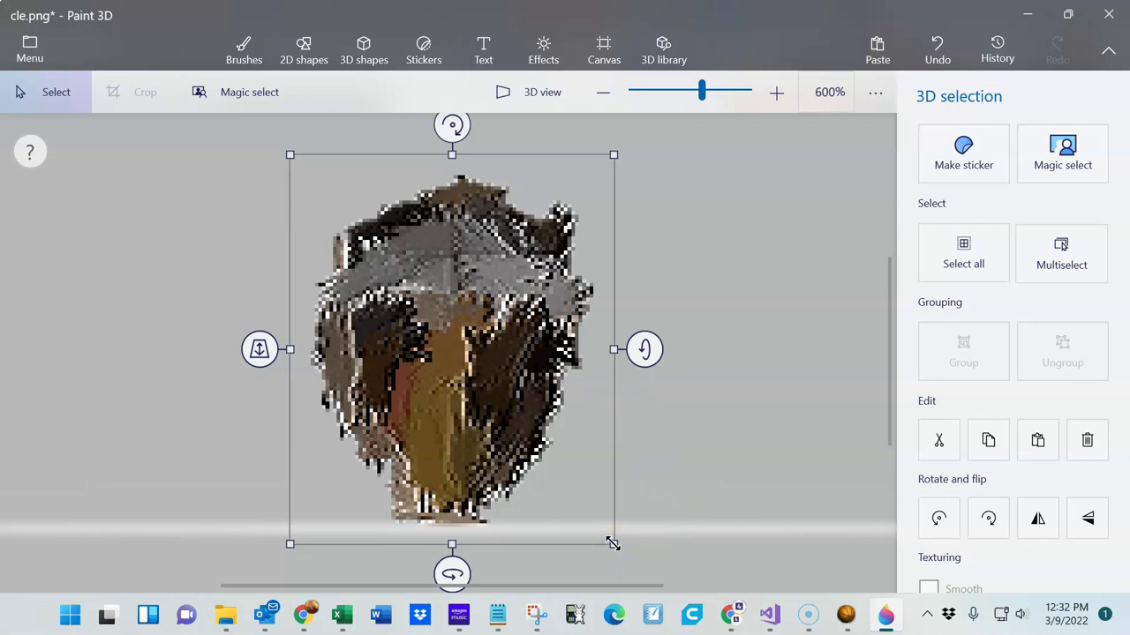
drag(613, 543, 681, 609)
drag(575, 433, 547, 389)
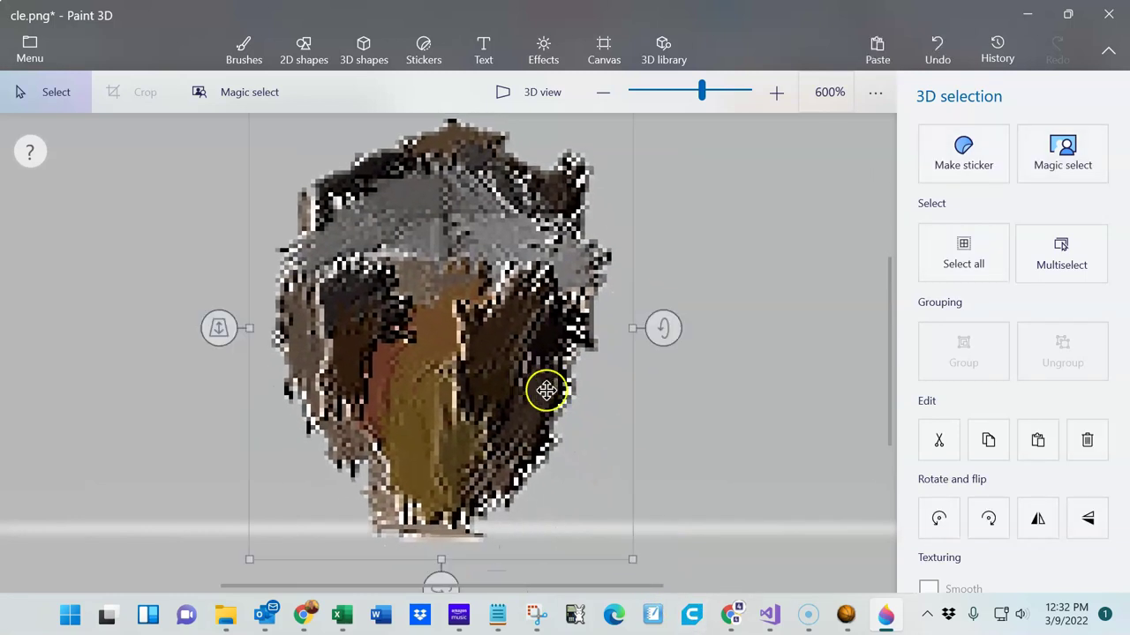
drag(630, 555, 670, 587)
drag(449, 351, 471, 344)
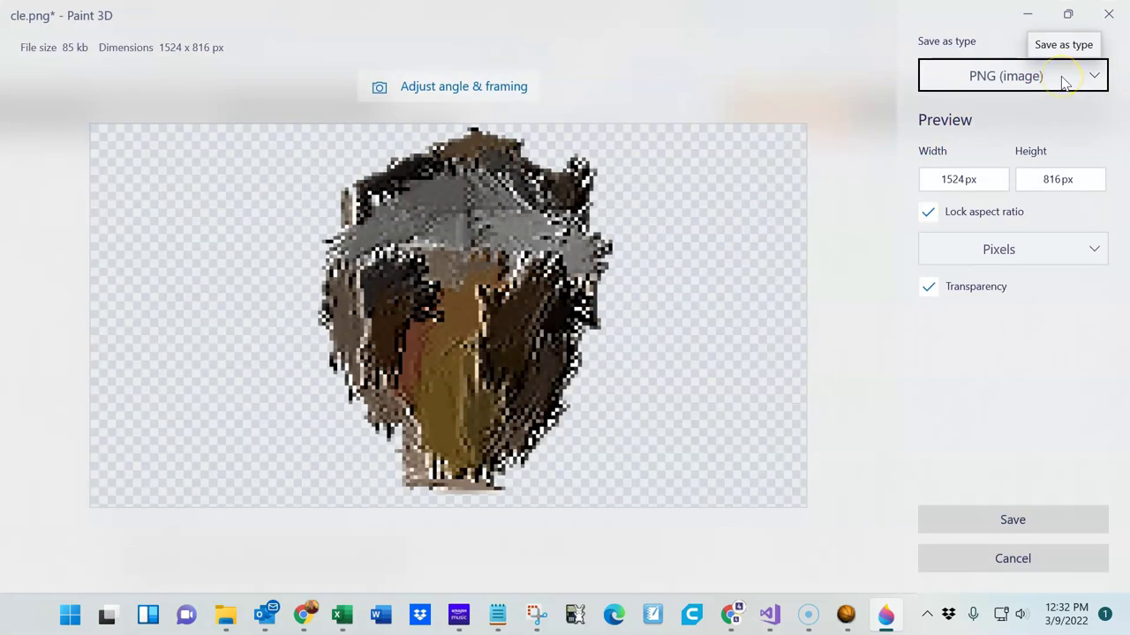
- Save the cutout as a PNG image with transparency named cle4 in the Logos folder and return to the Arena Editor
click(886, 334)
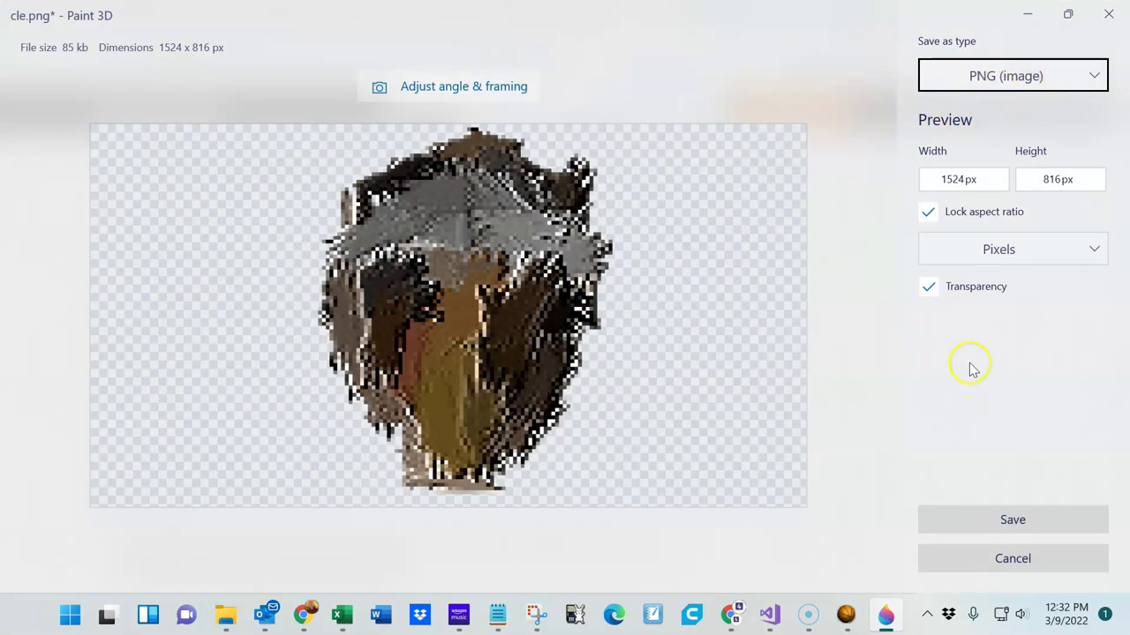
click(1014, 518)
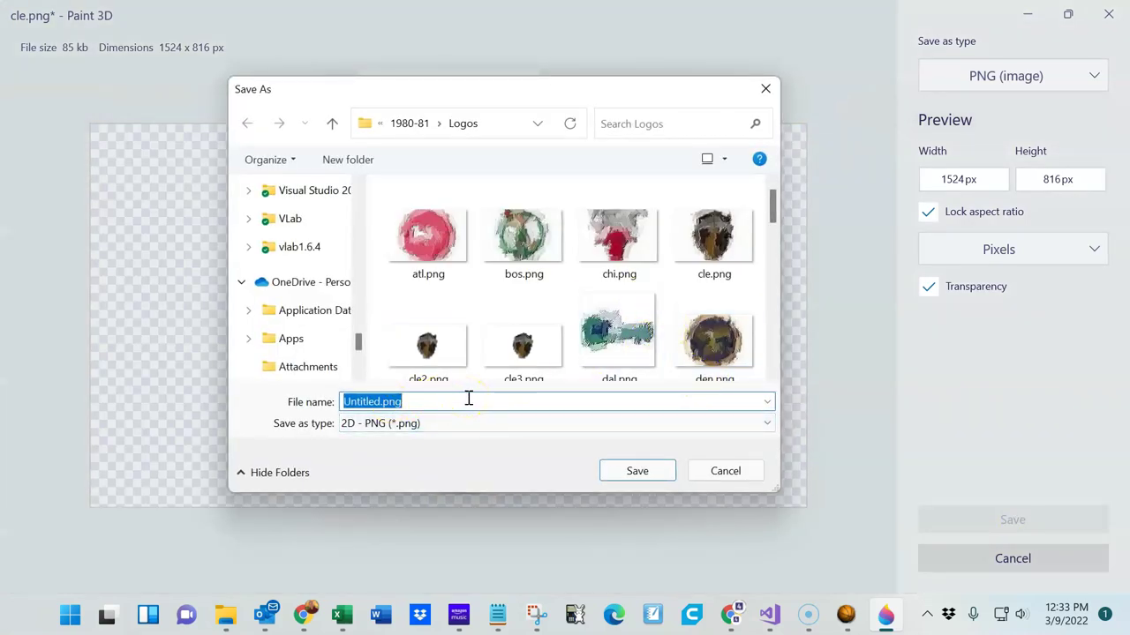
text(cle4)
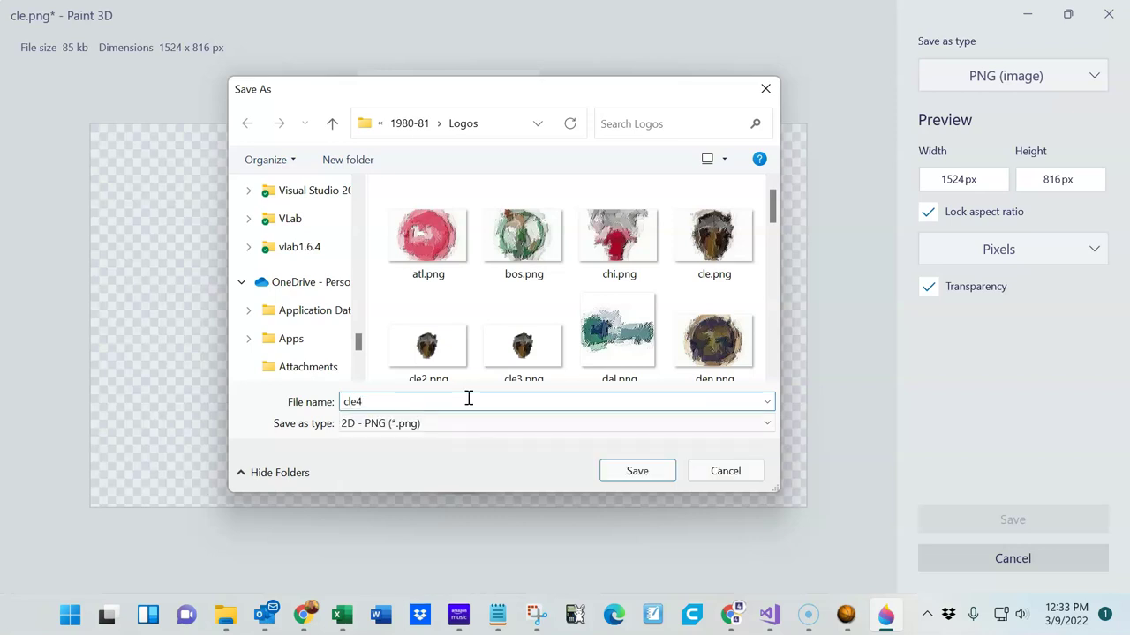
click(637, 471)
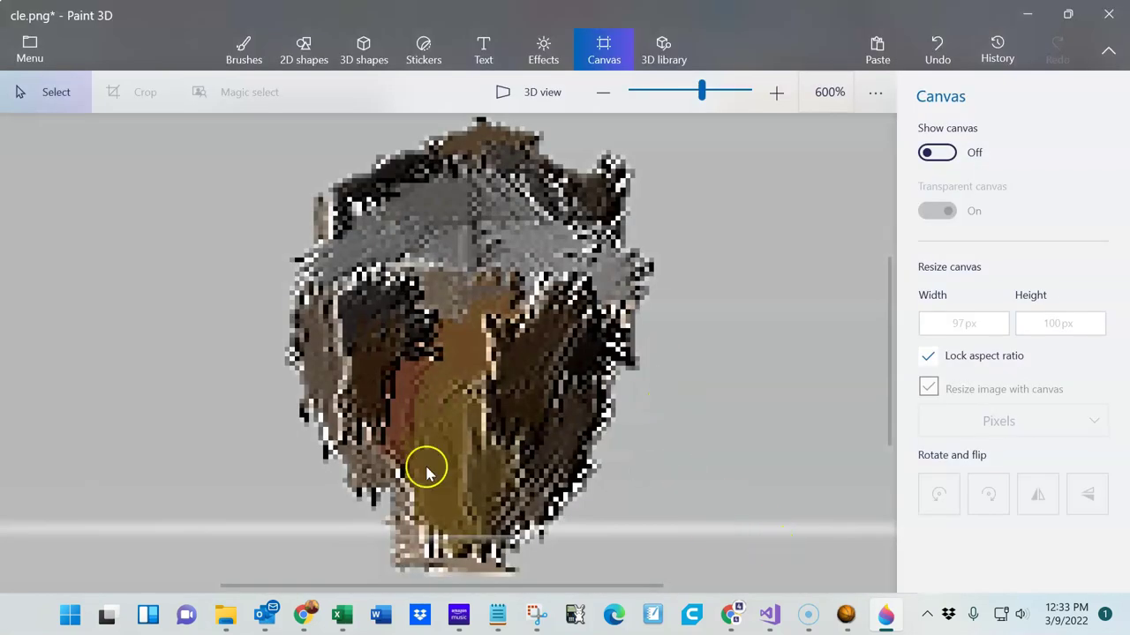
click(20, 608)
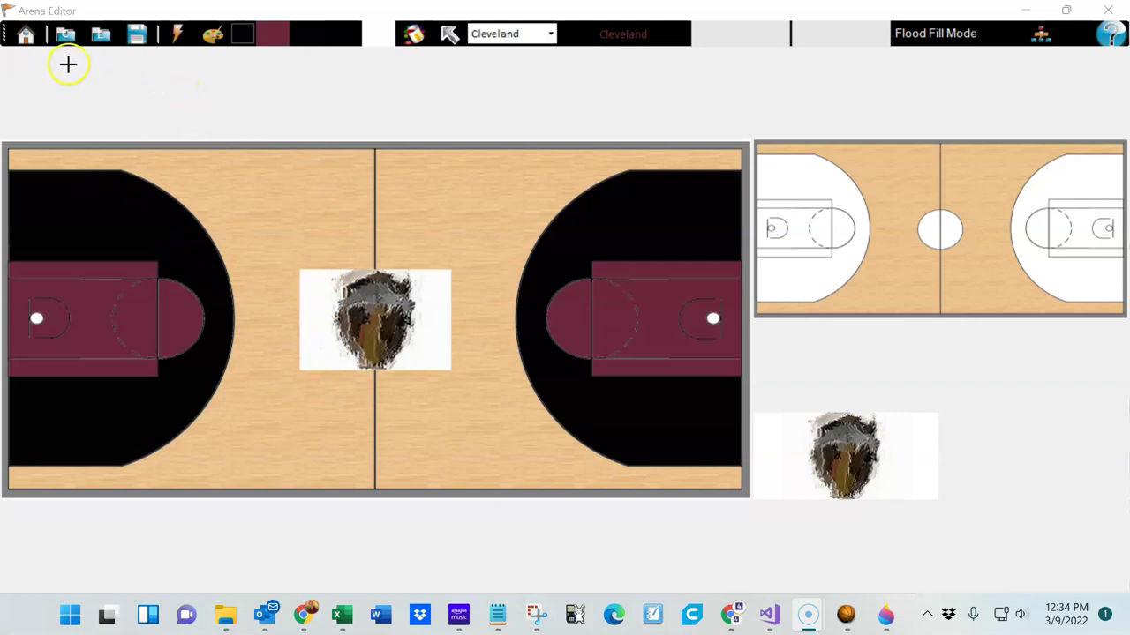
- Reopen the Arena Editor with a blank court and flood-fill the left key and the left half of the centre circle maroon
click(24, 35)
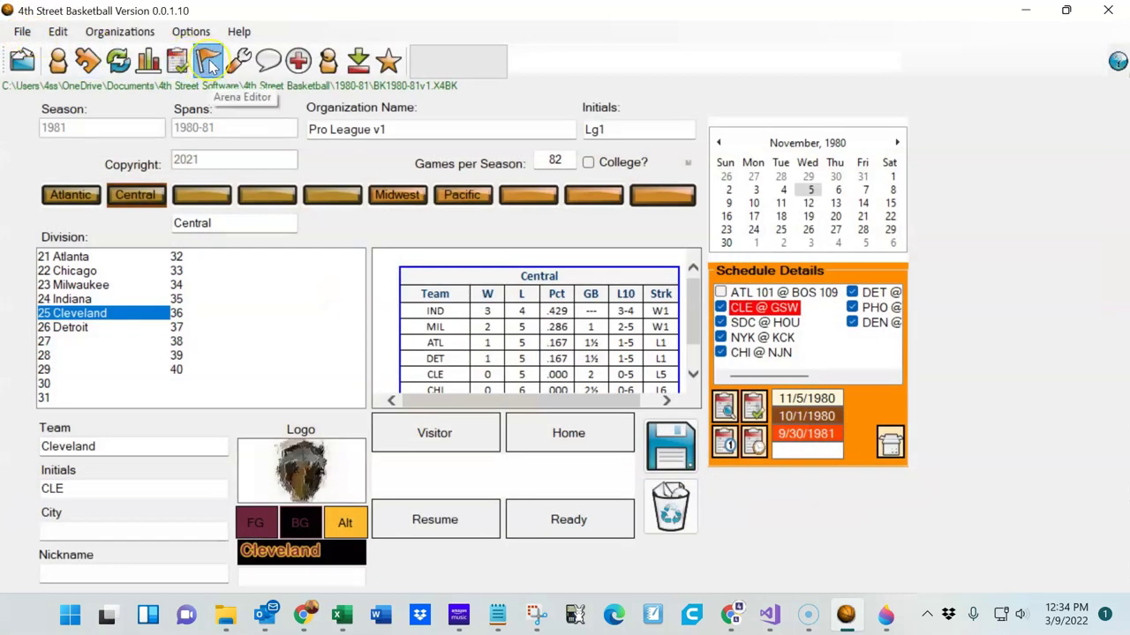
click(210, 64)
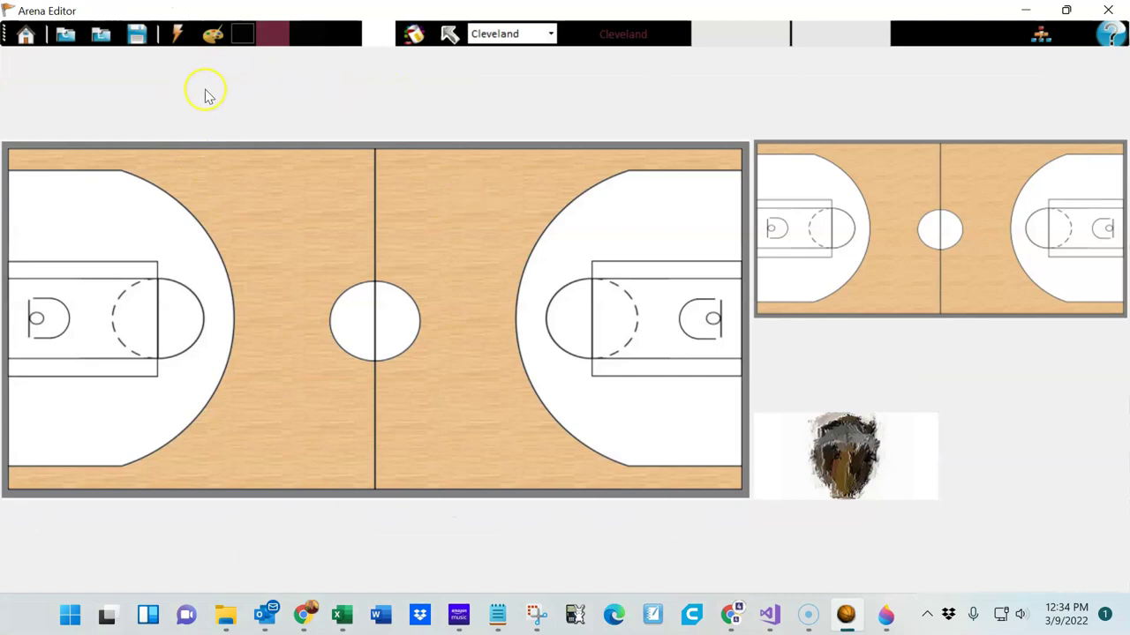
click(272, 38)
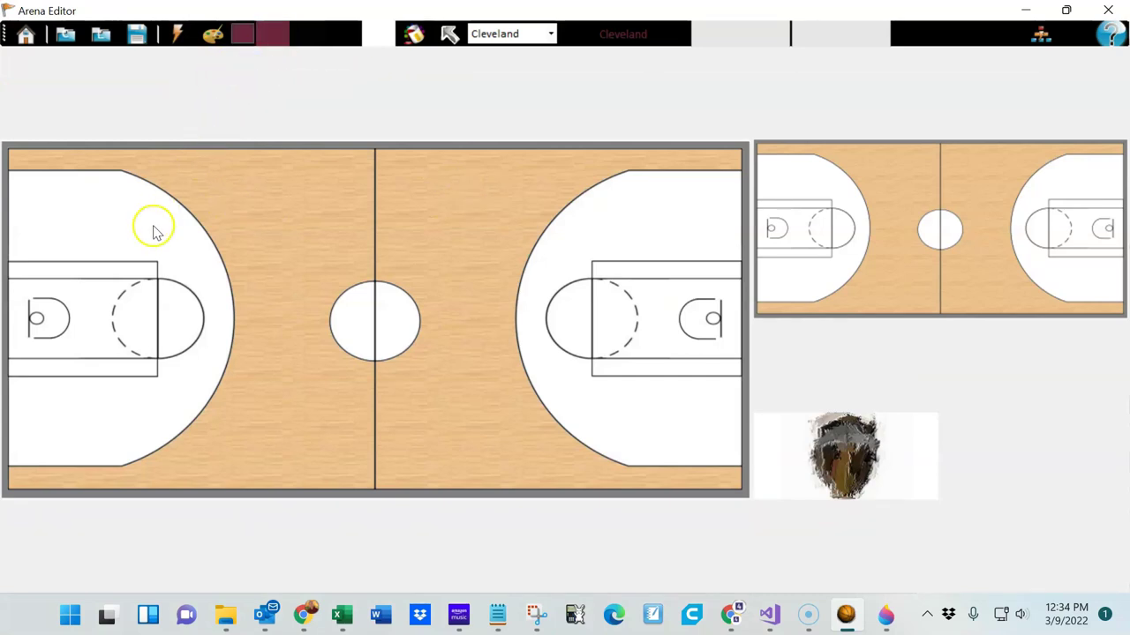
click(213, 33)
click(544, 374)
click(97, 318)
click(109, 367)
click(180, 318)
click(353, 322)
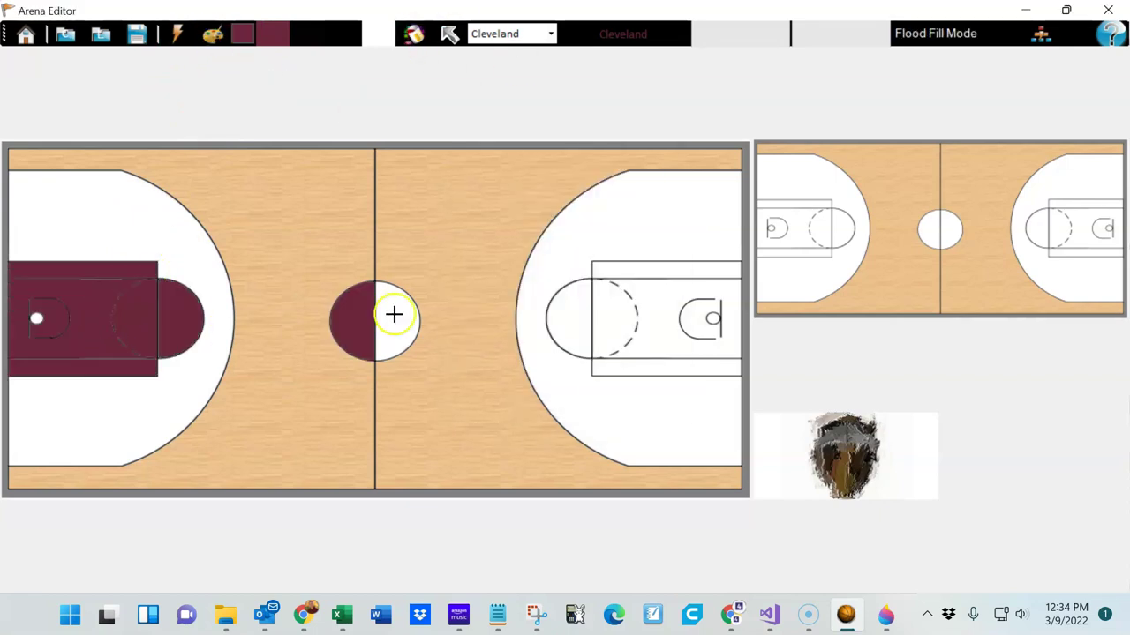
- Flood-fill the right half of the centre circle and all sections of the right key maroon
click(393, 317)
click(569, 319)
click(653, 318)
click(639, 270)
click(640, 367)
- Flood-fill the areas inside both three-point arcs black
click(297, 36)
click(132, 212)
click(603, 232)
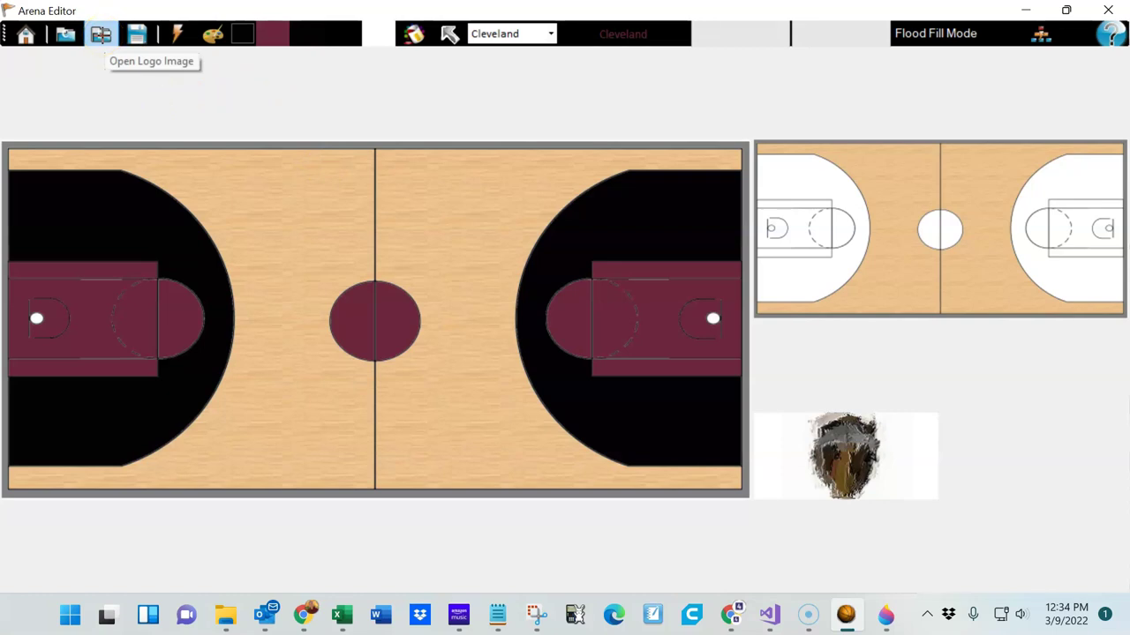
- Place the cle4.png logo at centre court and save the court as CLE1980-81.PNG in the Courts folder
click(101, 34)
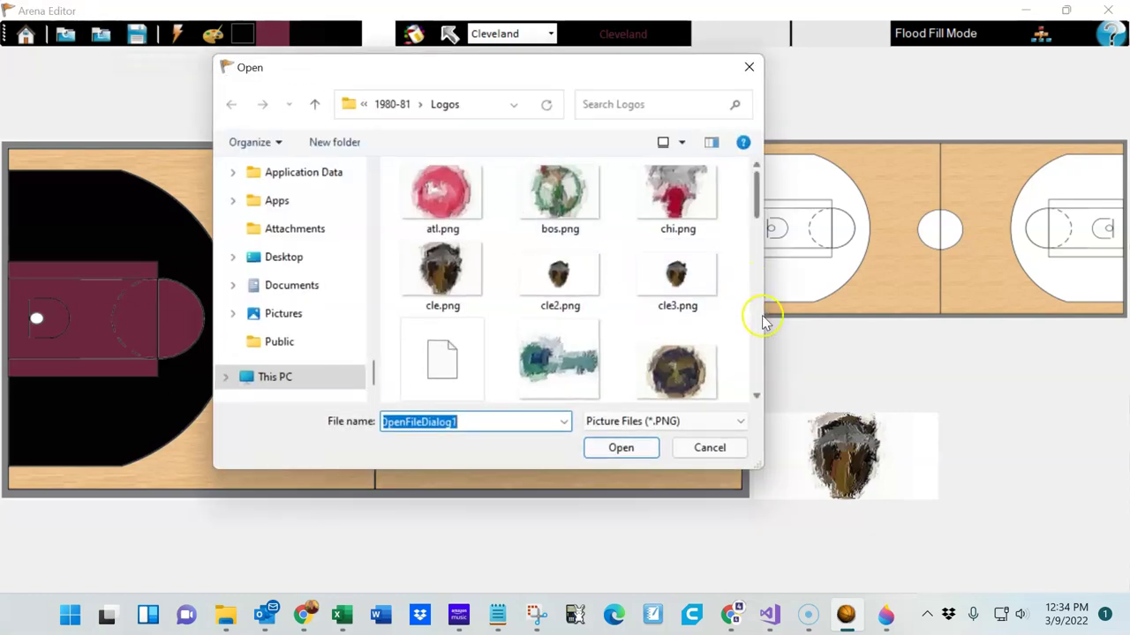
drag(756, 206, 756, 224)
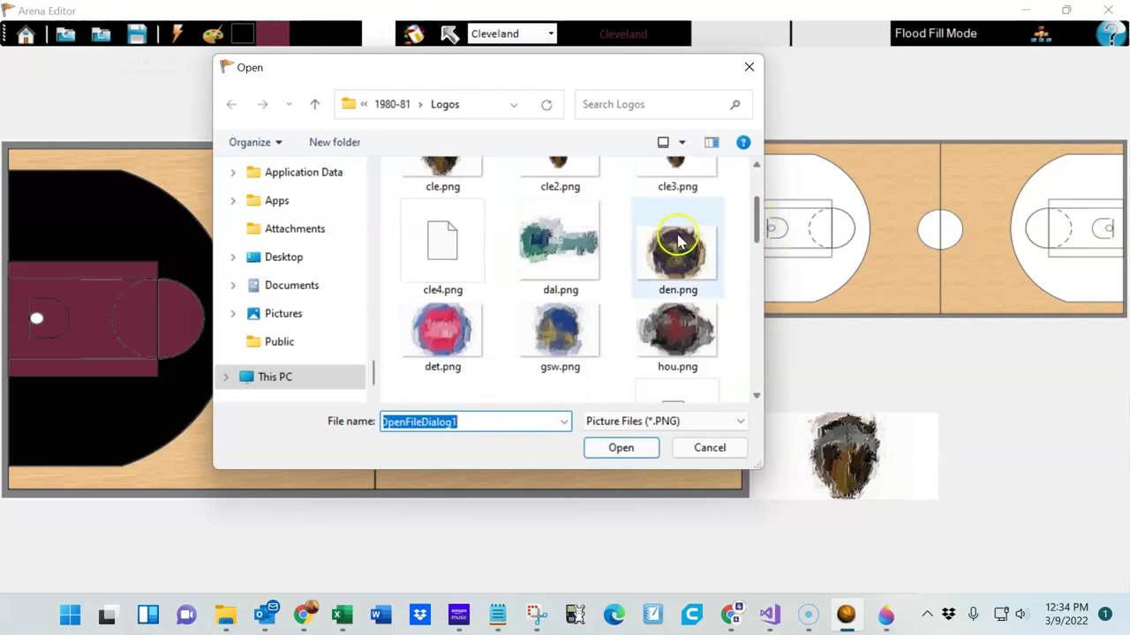
double_click(442, 244)
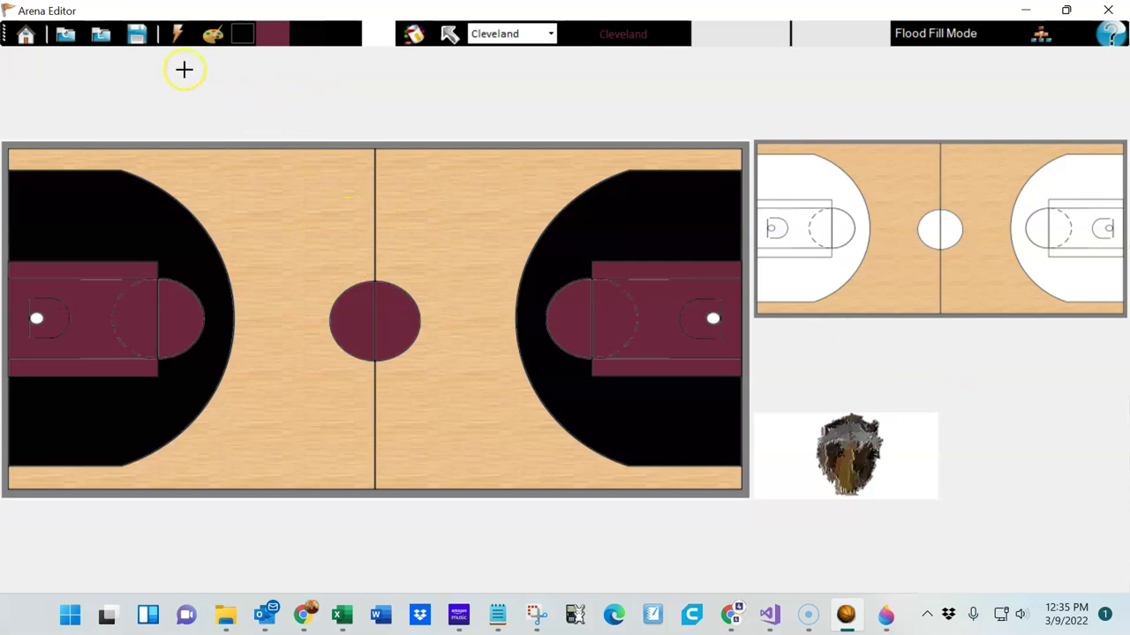
click(178, 35)
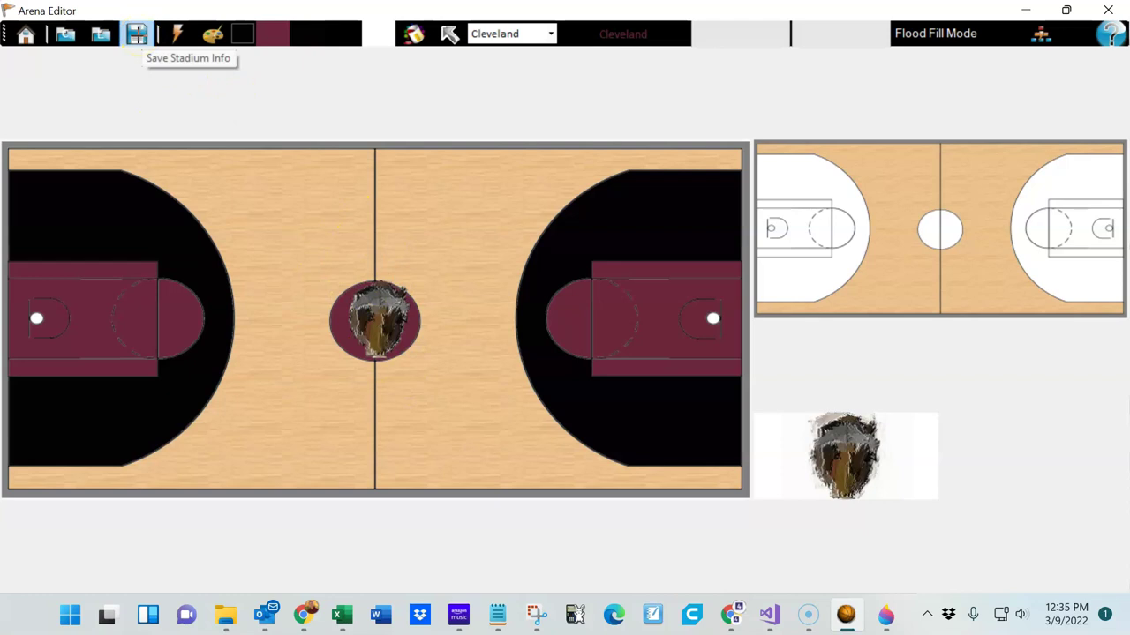
click(137, 36)
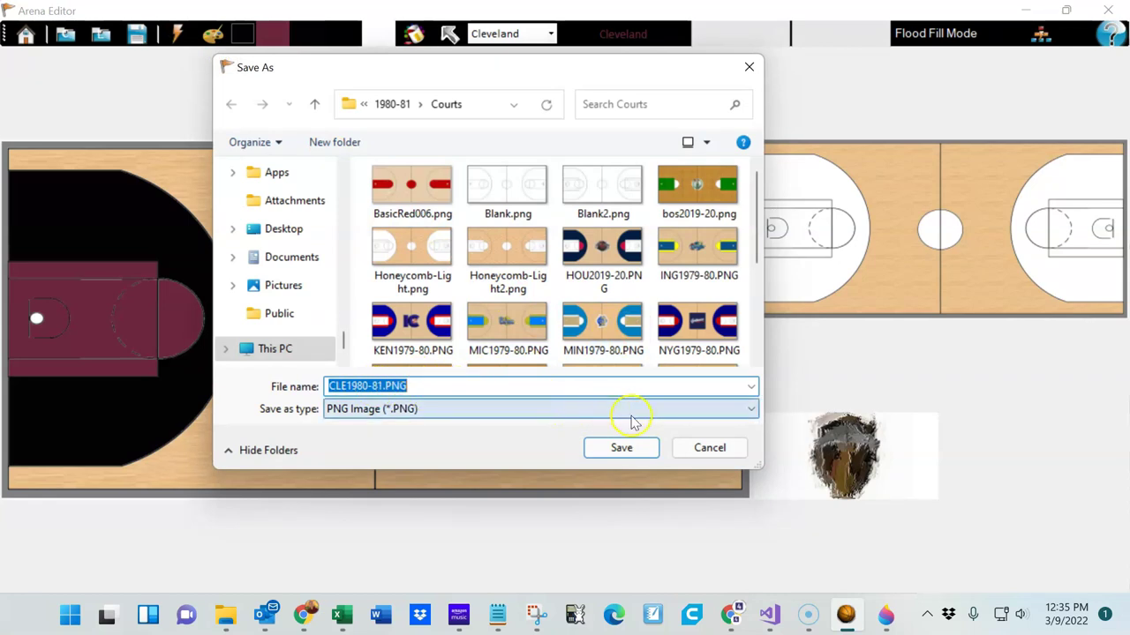
click(623, 447)
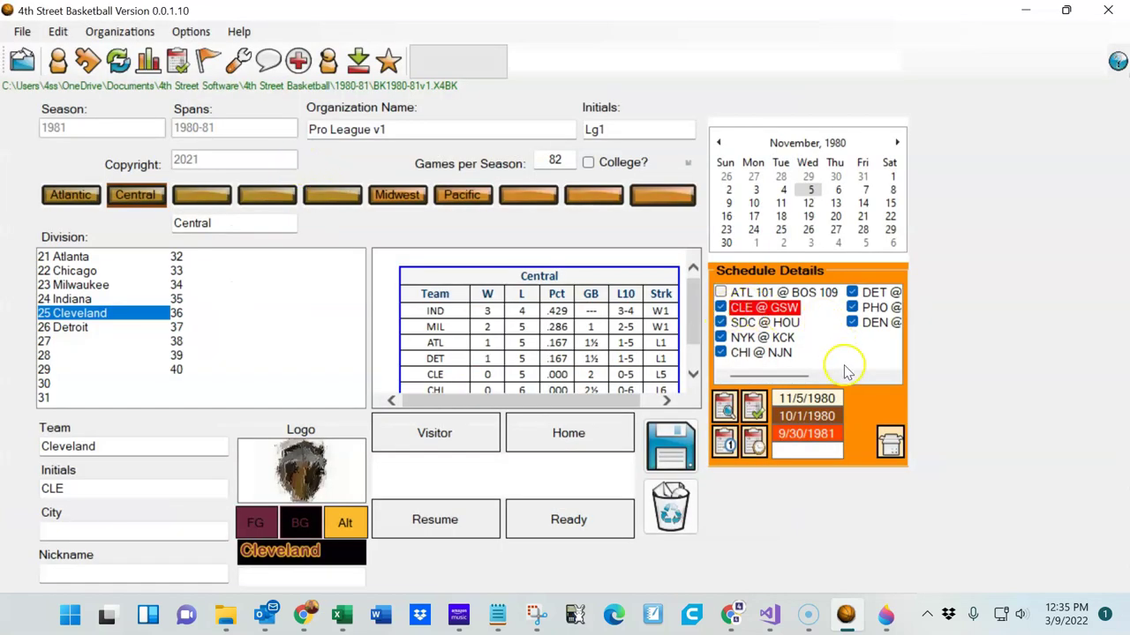
- Find the MIL @ CLE game on November 11, 1980 in the schedule and launch it with the existing game options
click(863, 191)
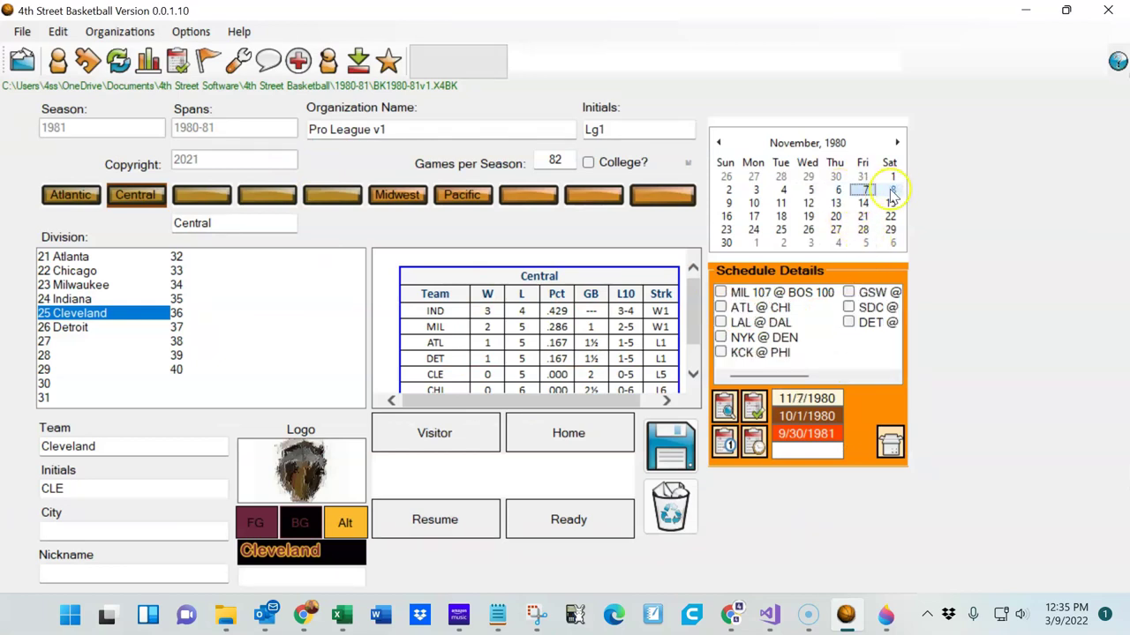
click(728, 203)
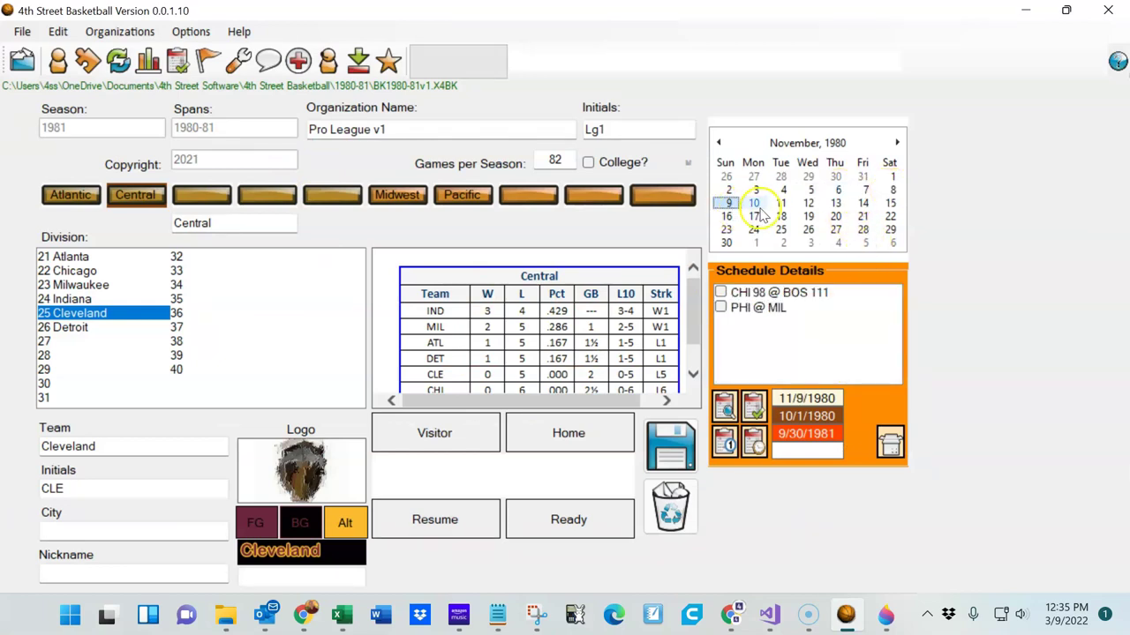
click(755, 205)
click(781, 204)
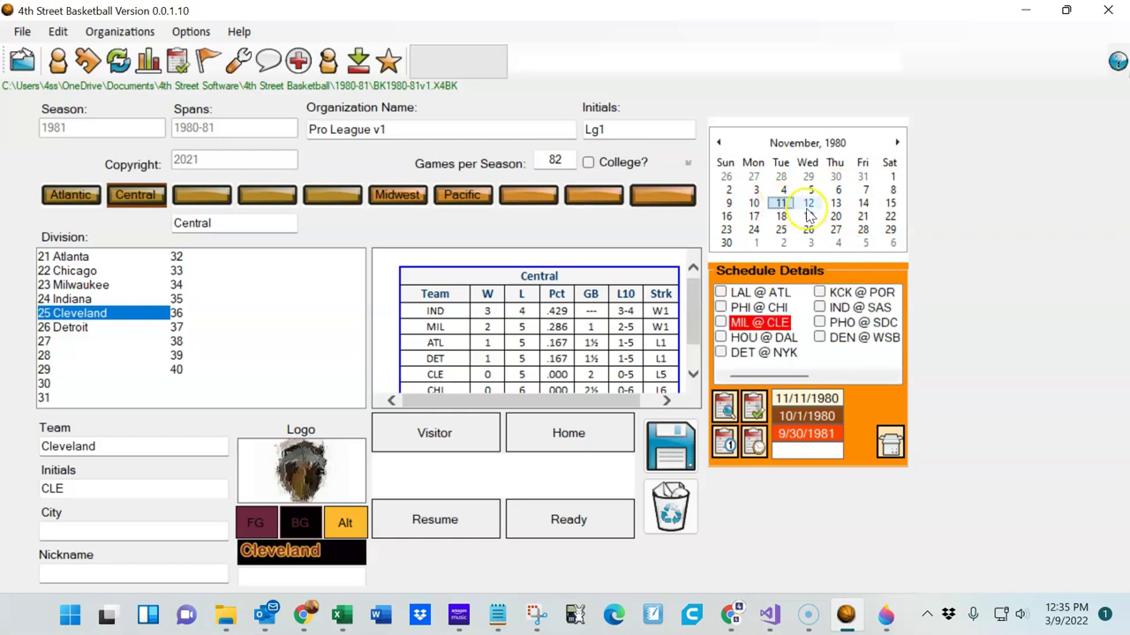
click(722, 322)
click(765, 323)
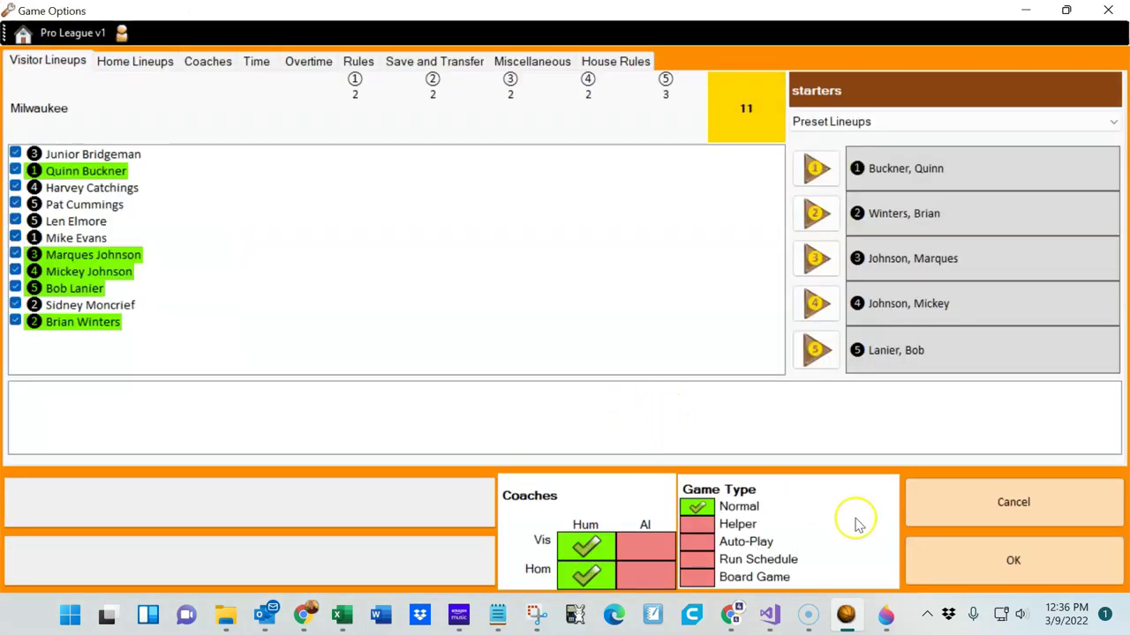
click(976, 553)
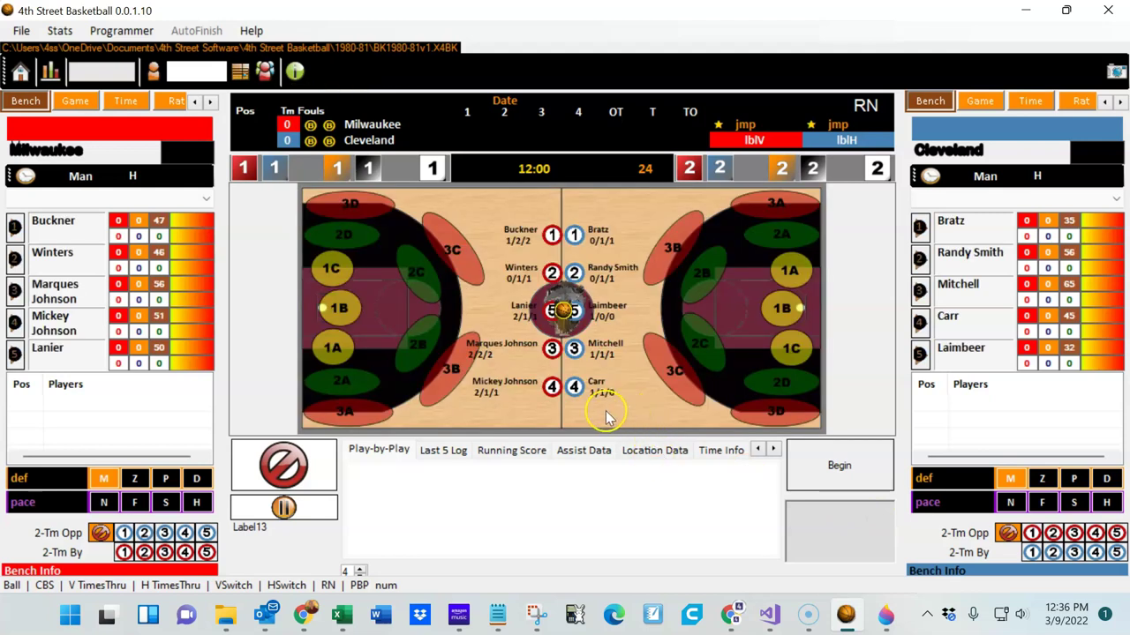